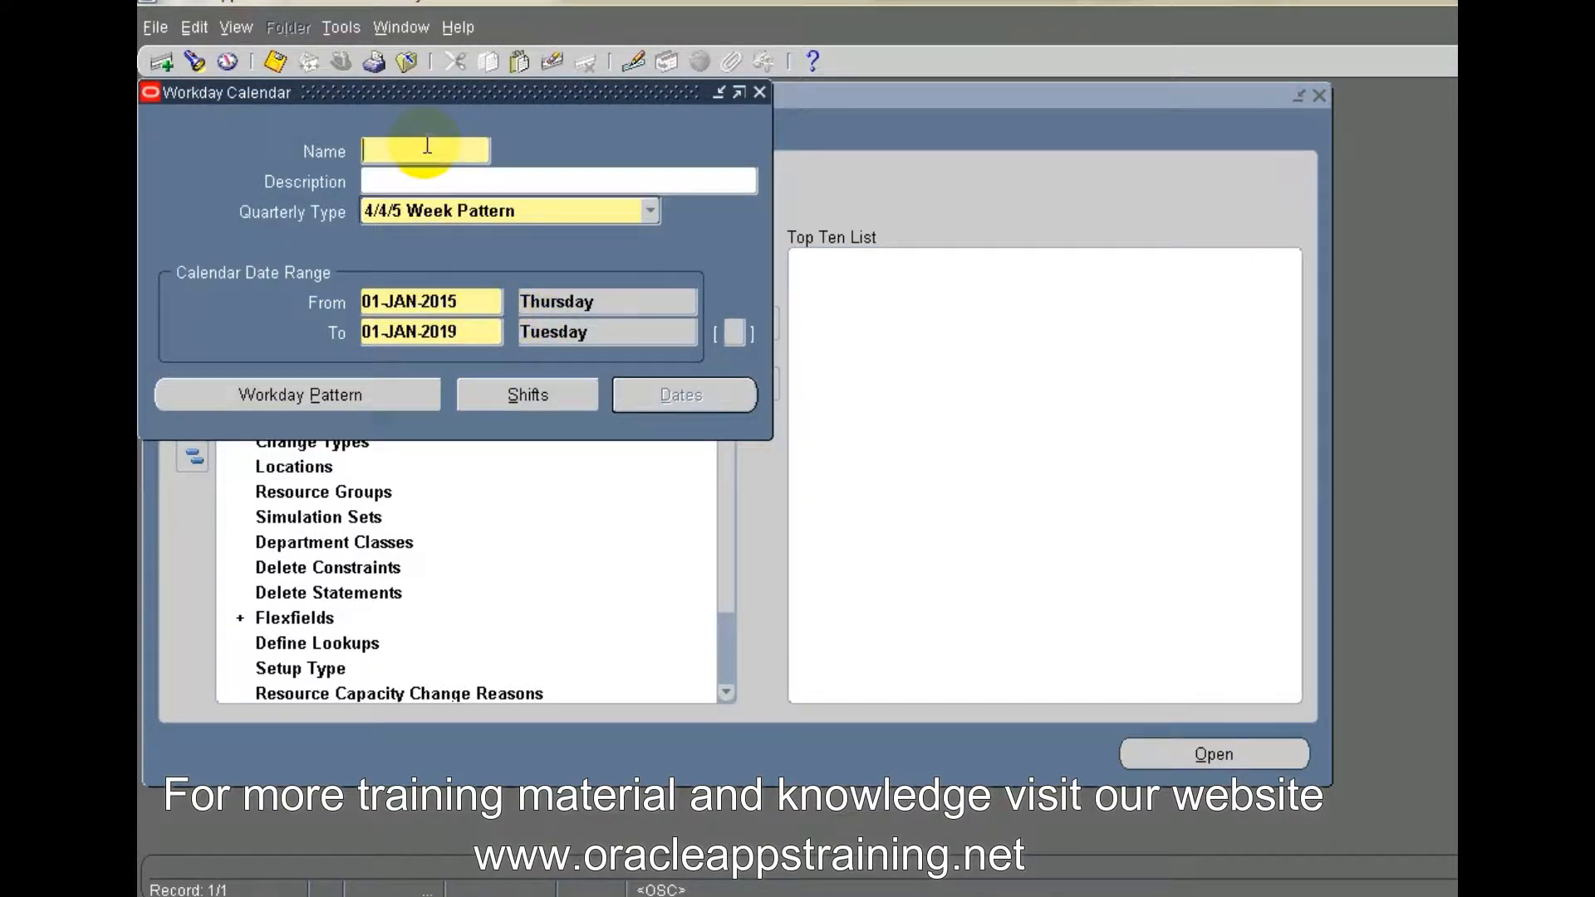
Step: Name the new workday calendar RBCAL and give it the description RB CAL
{"action": "type", "text": "RBCAL"}
{"action": "key", "text": "Tab"}
{"action": "type", "text": "RB CAL"}
{"action": "key", "text": "Tab"}
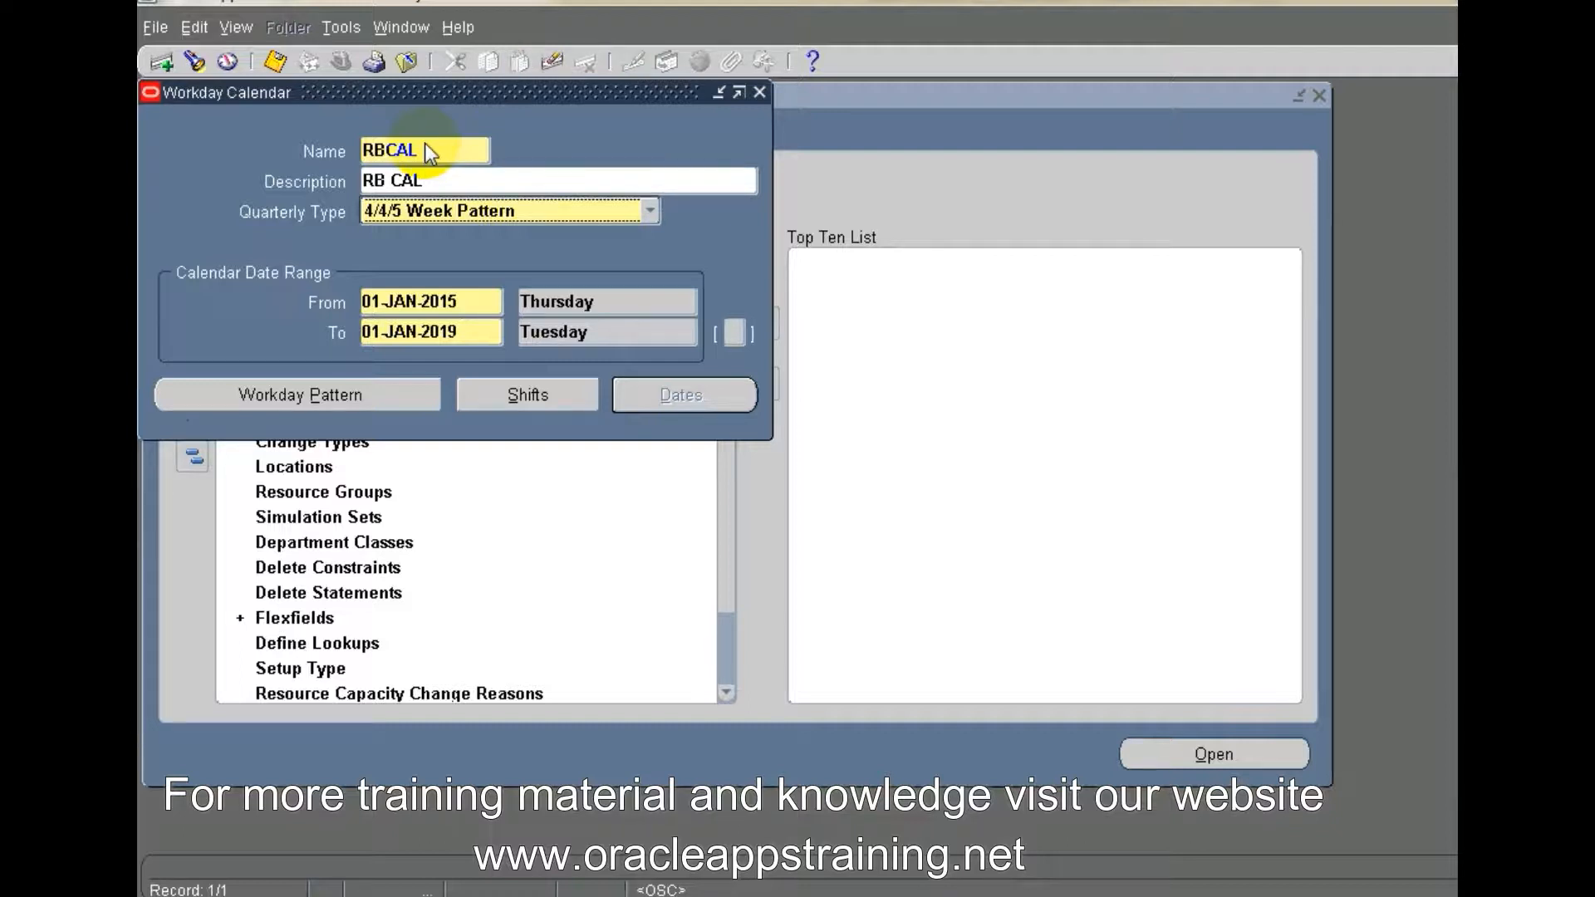
Step: Change the workday calendar's description to RB CALENDAR
{"action": "left_click", "coordinate": [460, 180]}
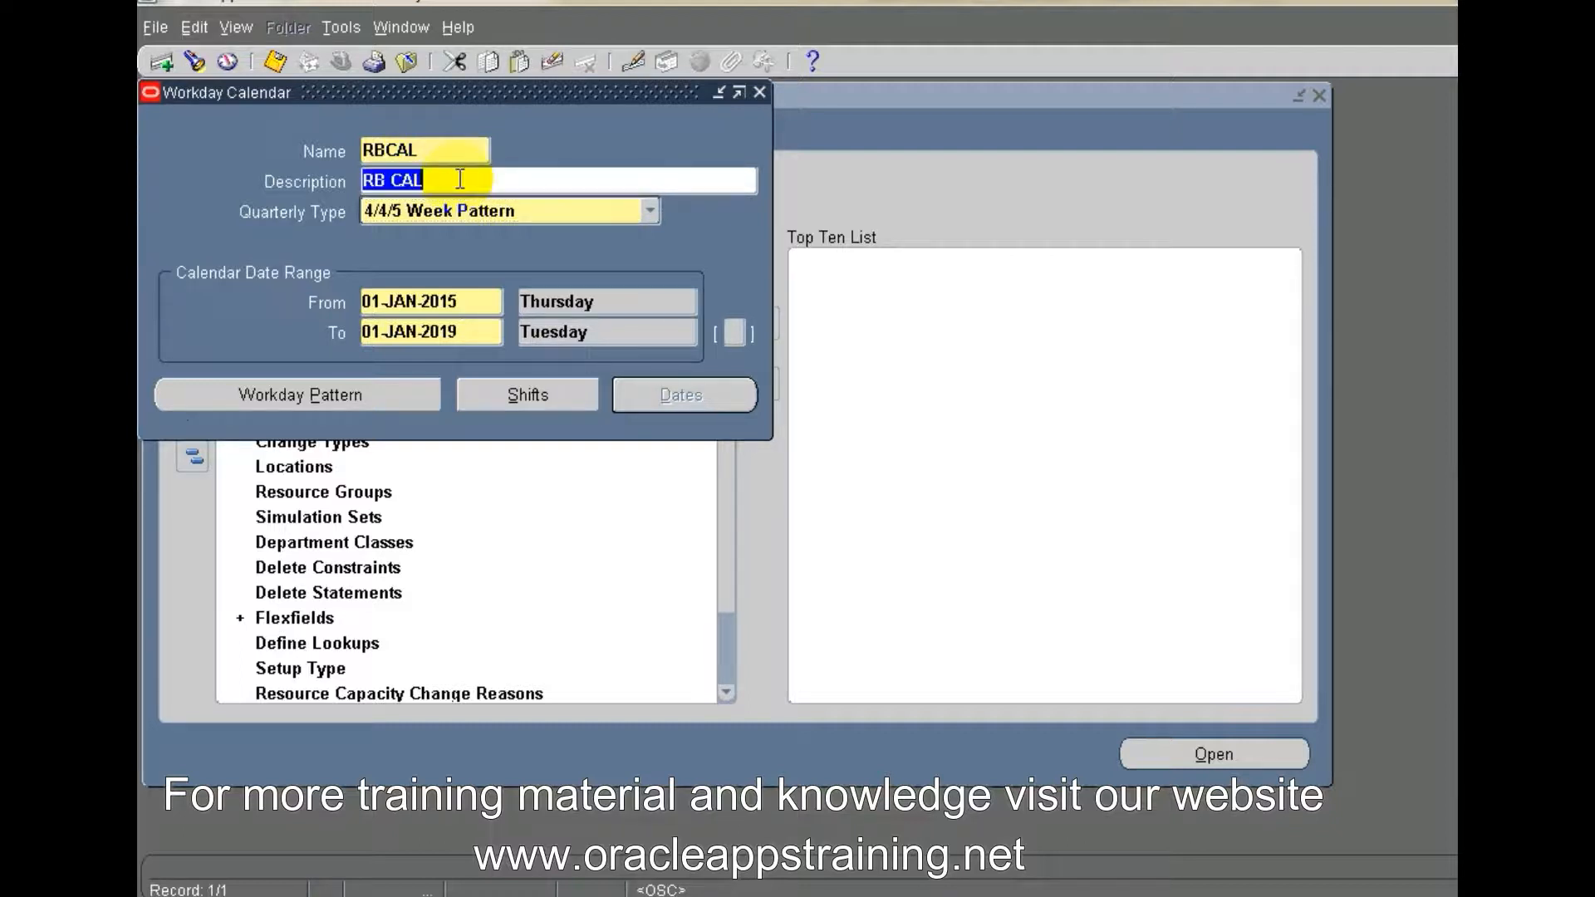
{"action": "double_click", "coordinate": [459, 180]}
{"action": "type", "text": "ALENDER"}
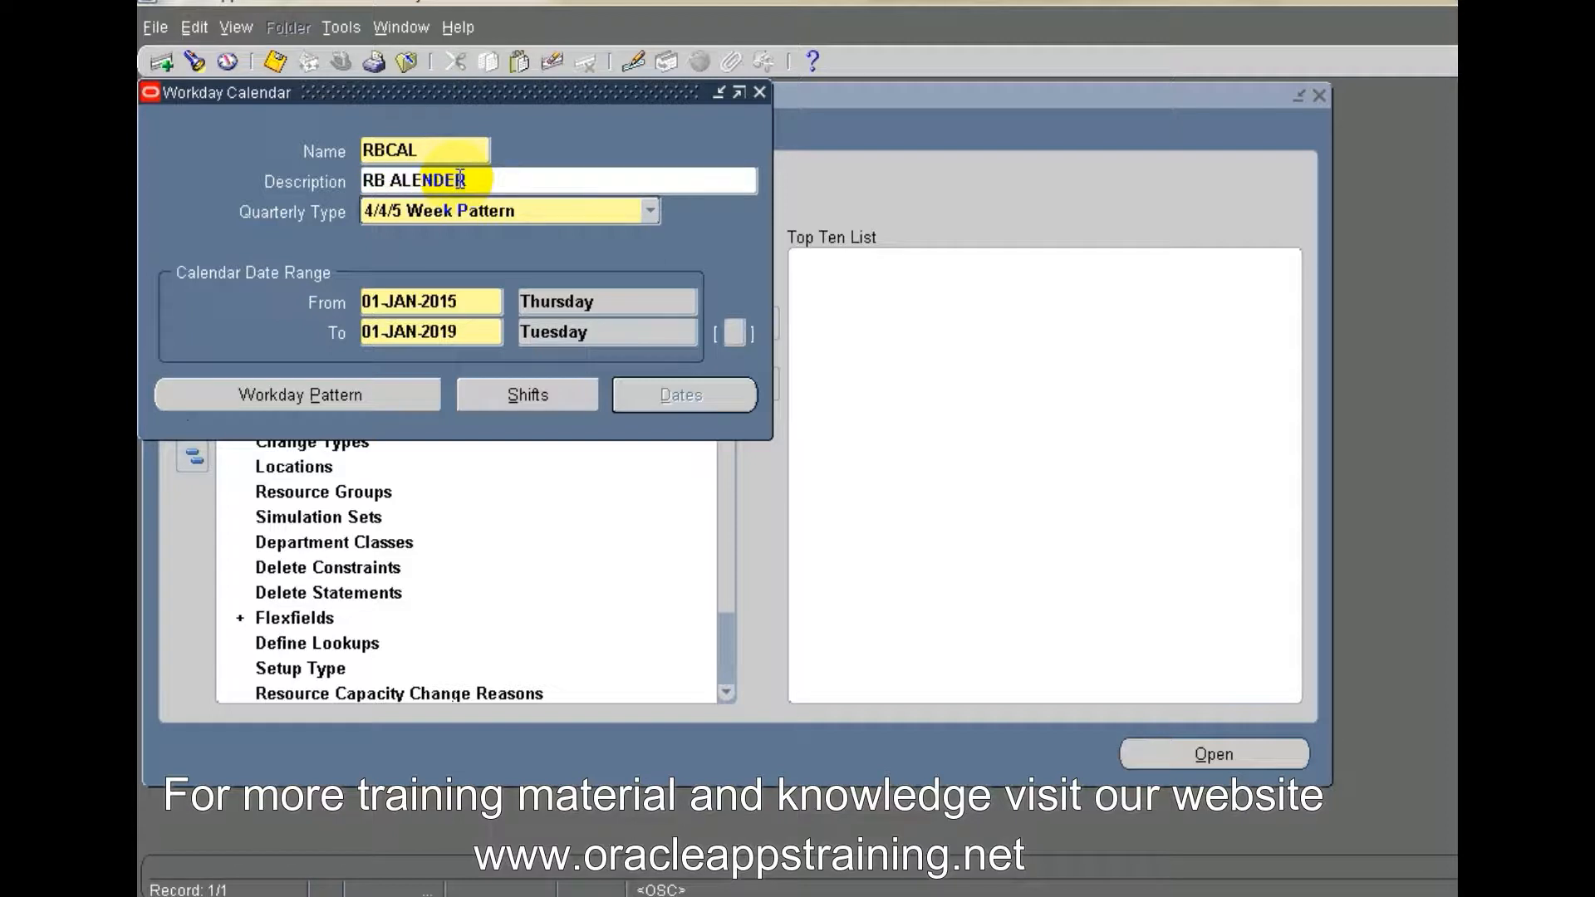
{"action": "type", "text": "==="}
{"action": "key", "text": "BackSpace"}
{"action": "key", "text": "BackSpace"}
{"action": "key", "text": "BackSpace"}
{"action": "key", "text": "BackSpace"}
{"action": "key", "text": "BackSpace"}
{"action": "key", "text": "BackSpace"}
{"action": "key", "text": "BackSpace"}
{"action": "key", "text": "BackSpace"}
{"action": "key", "text": "BackSpace"}
{"action": "key", "text": "BackSpace"}
{"action": "type", "text": "CALENDAR"}
{"action": "key", "text": "Tab"}
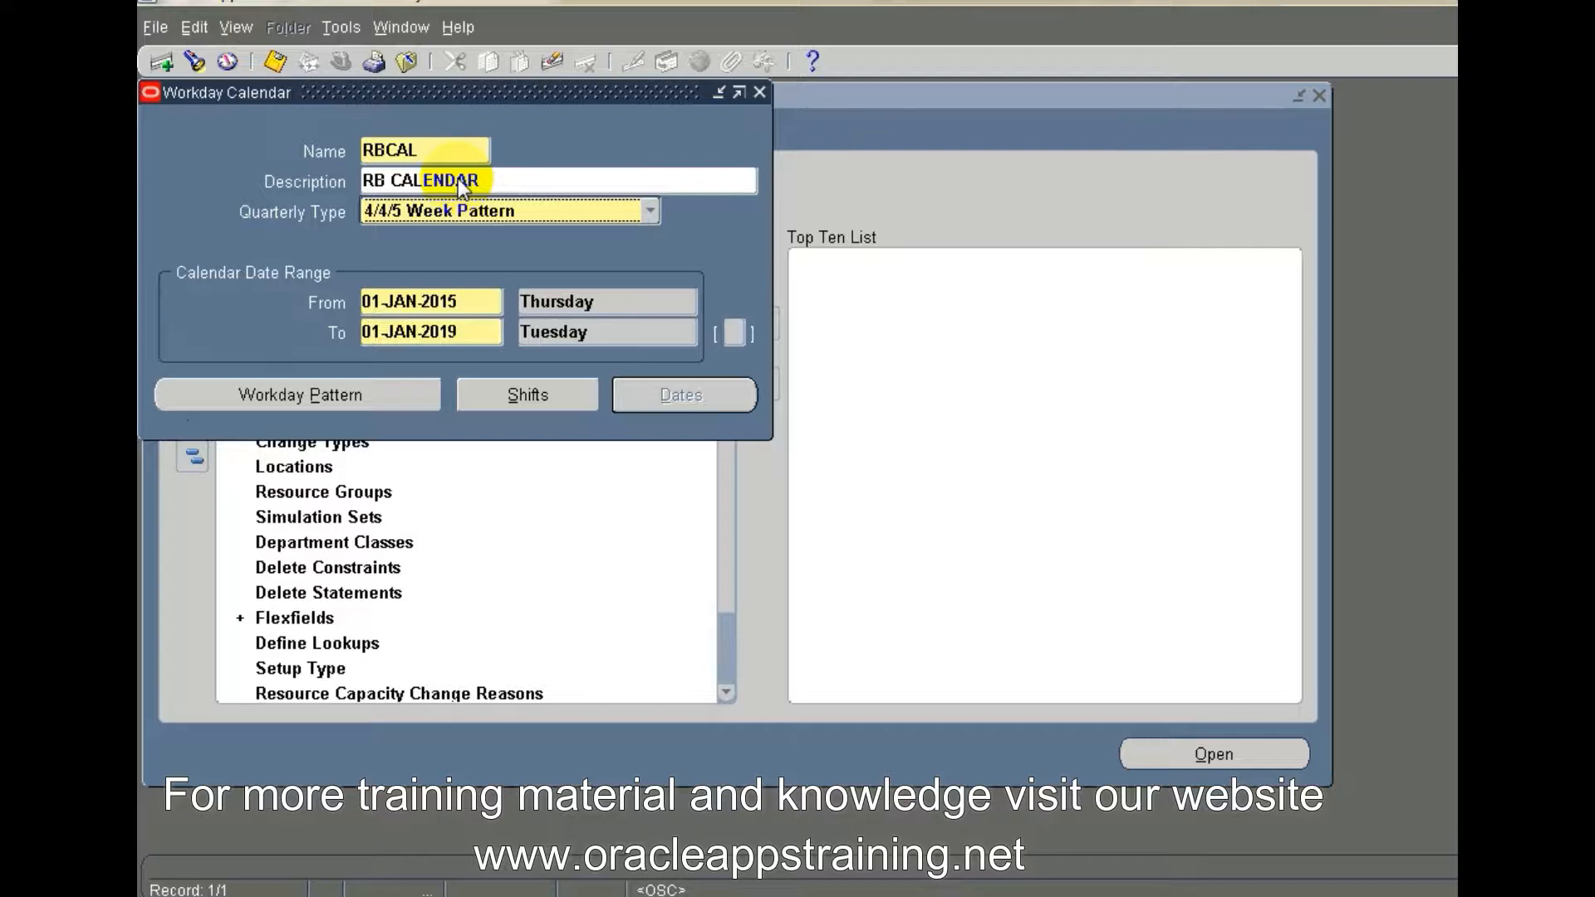
Step: Set the start of the calendar date range to 28-DEC-2014
{"action": "key", "text": "Tab"}
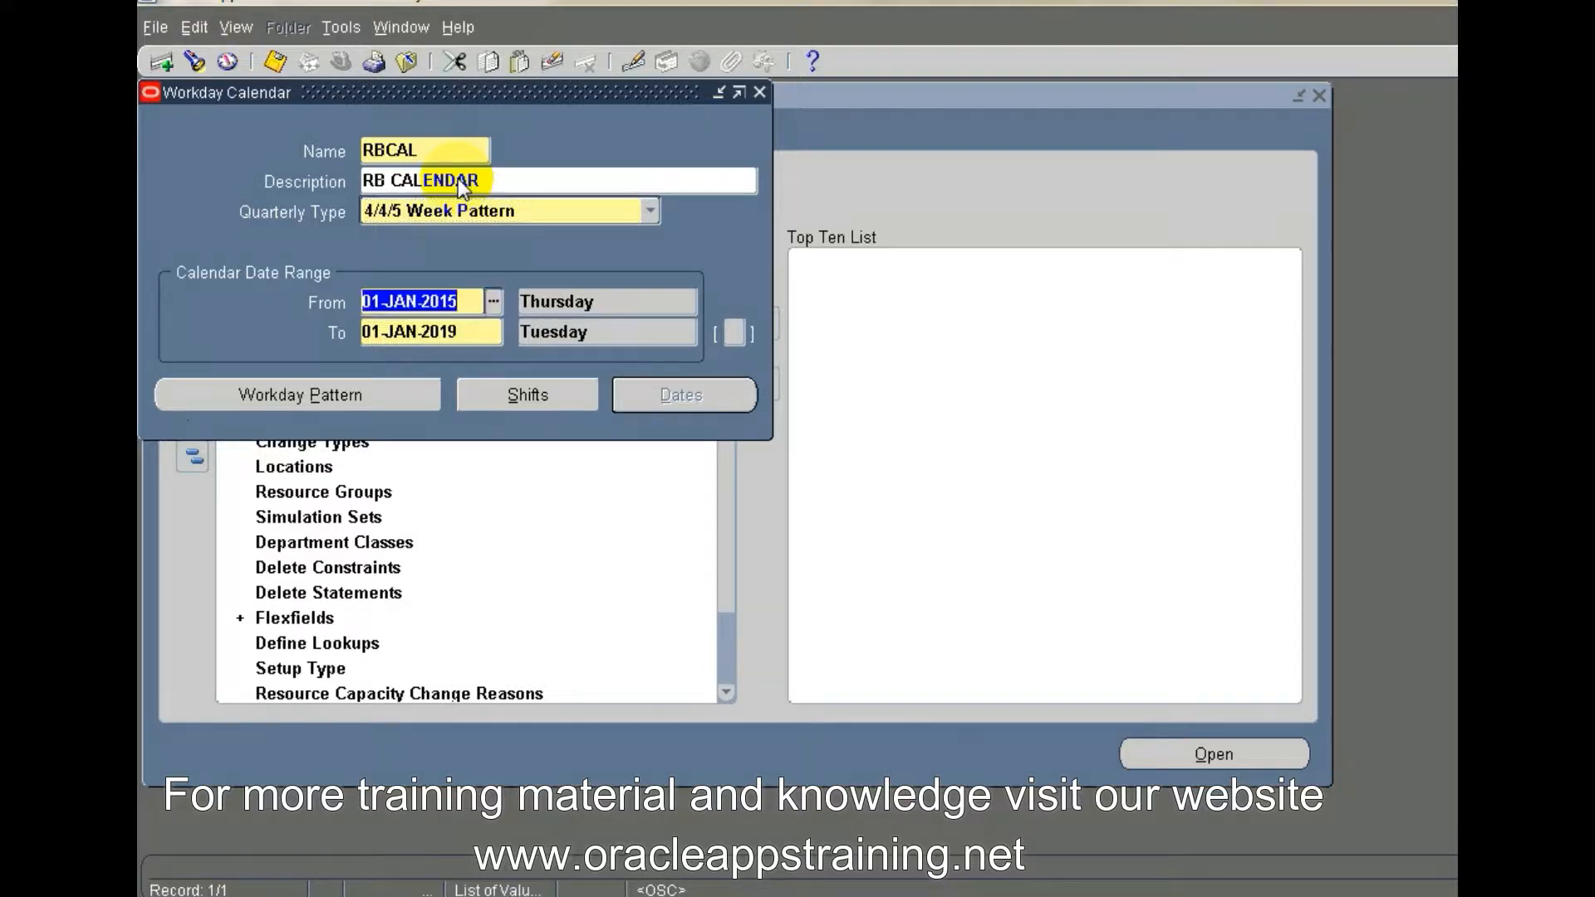
{"action": "left_click", "coordinate": [496, 299]}
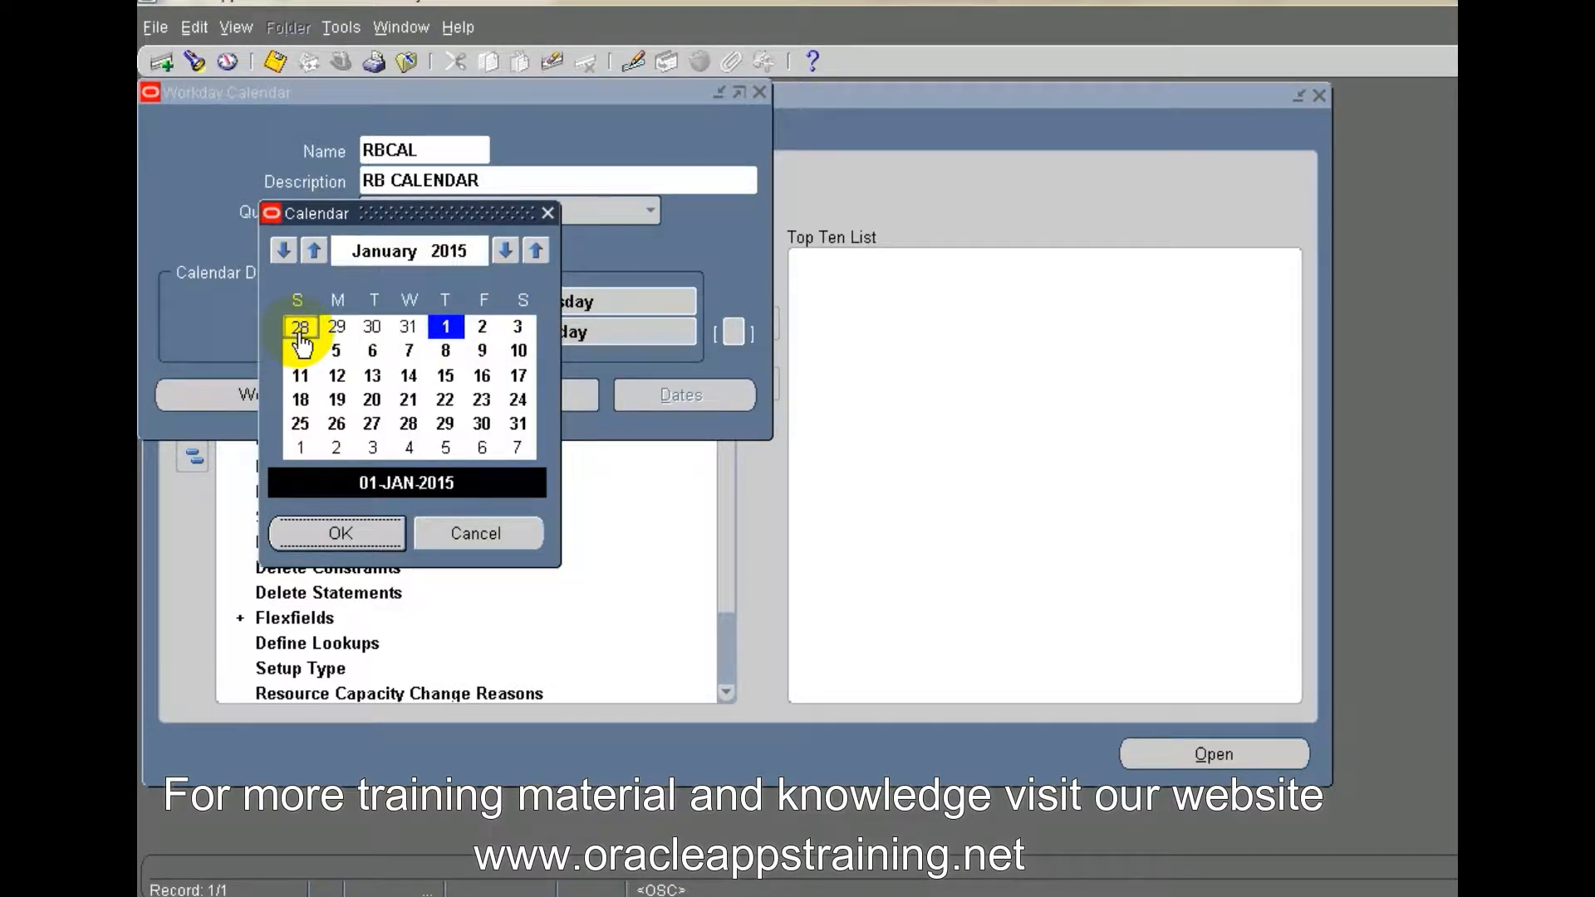
{"action": "left_click", "coordinate": [300, 332]}
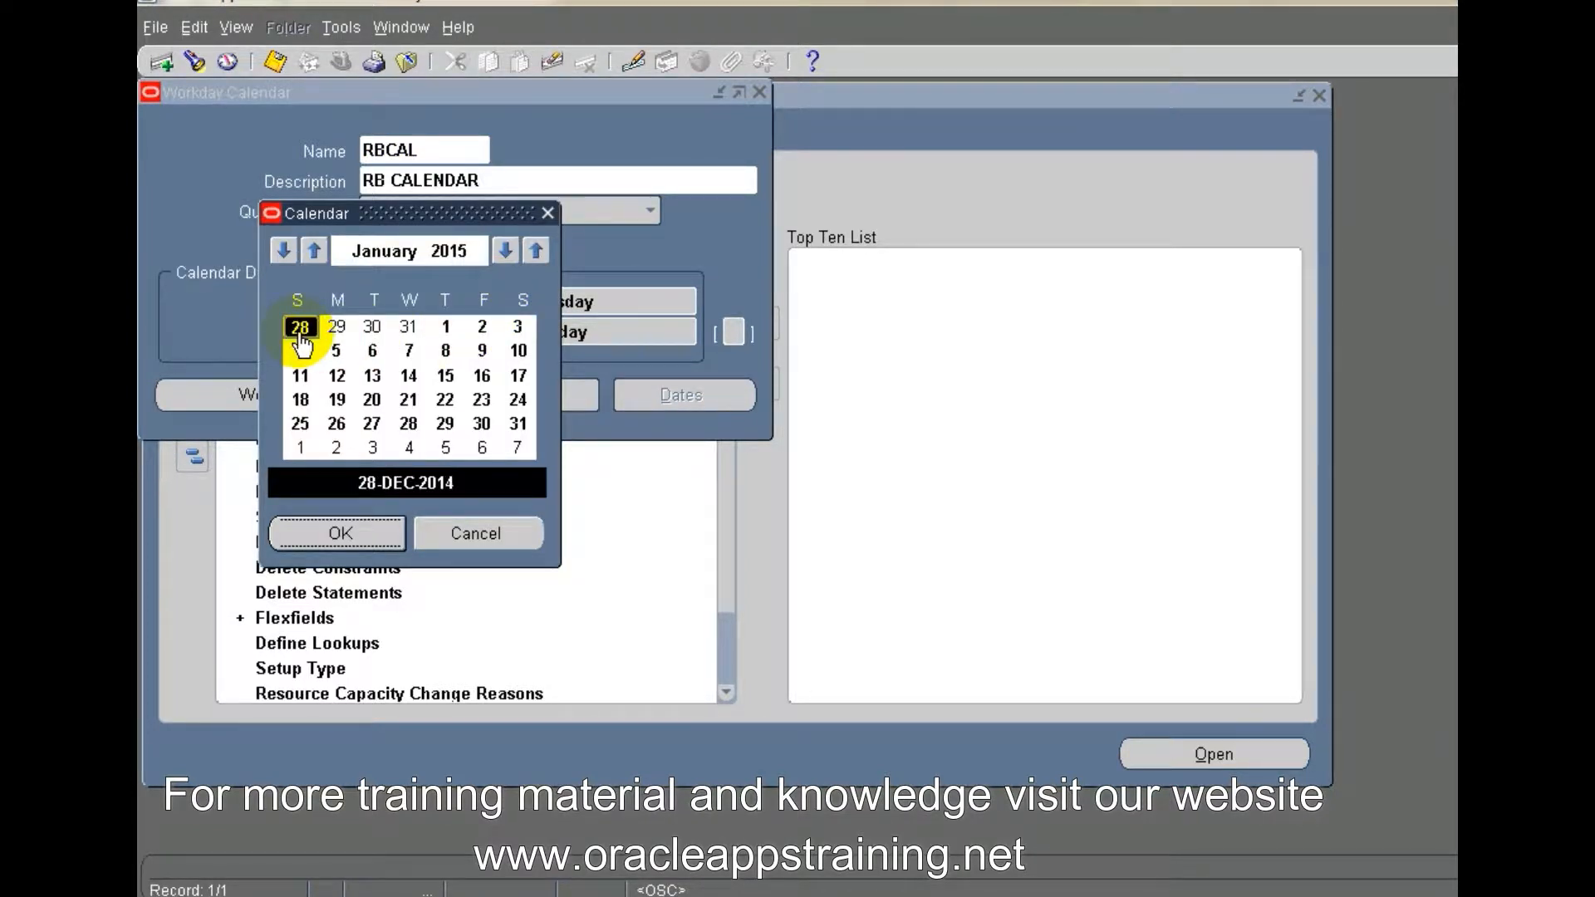
{"action": "left_click", "coordinate": [375, 530]}
{"action": "left_click", "coordinate": [615, 301]}
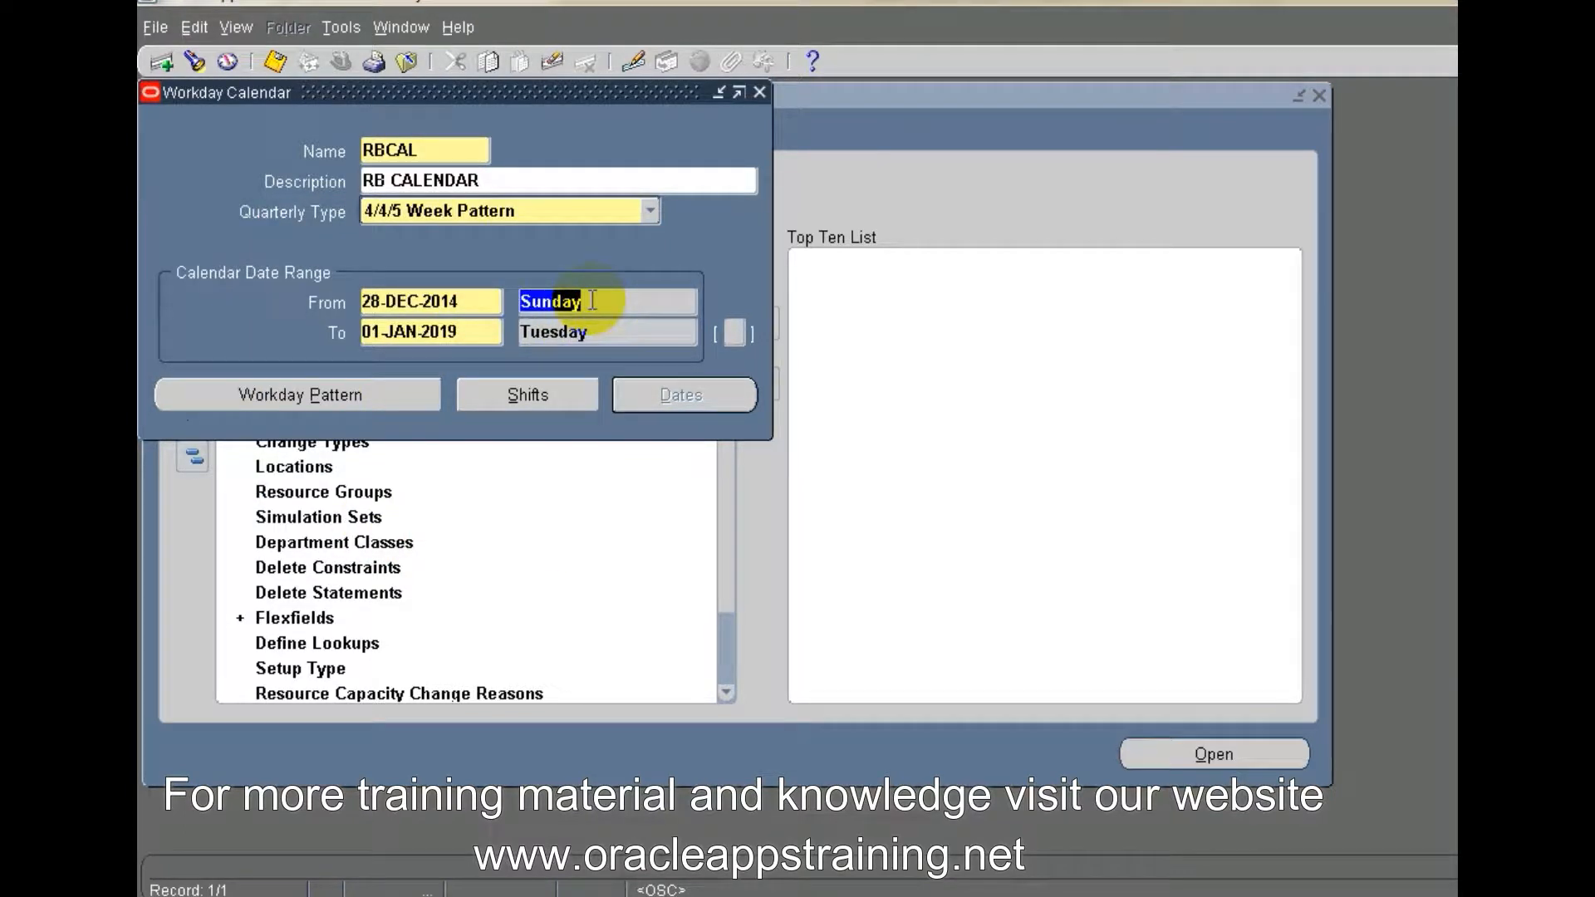
Step: Add workday pattern sequence 1 with 5 days on, 2 days off and description "sat sun holiday", and save it
{"action": "left_click", "coordinate": [412, 392]}
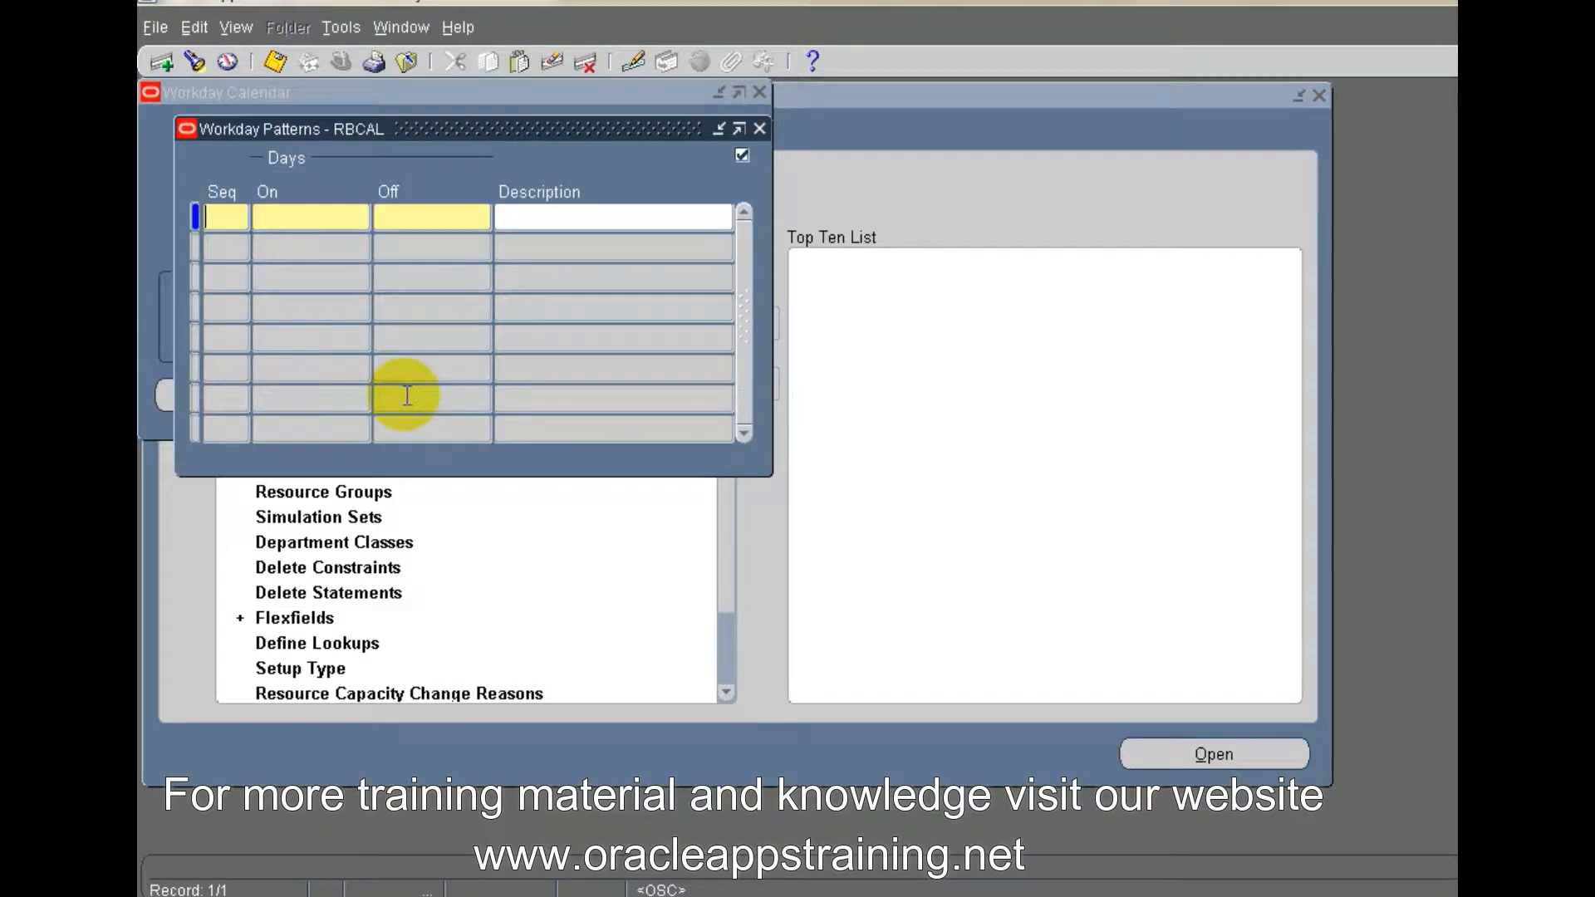
{"action": "left_click", "coordinate": [223, 215]}
{"action": "type", "text": "1"}
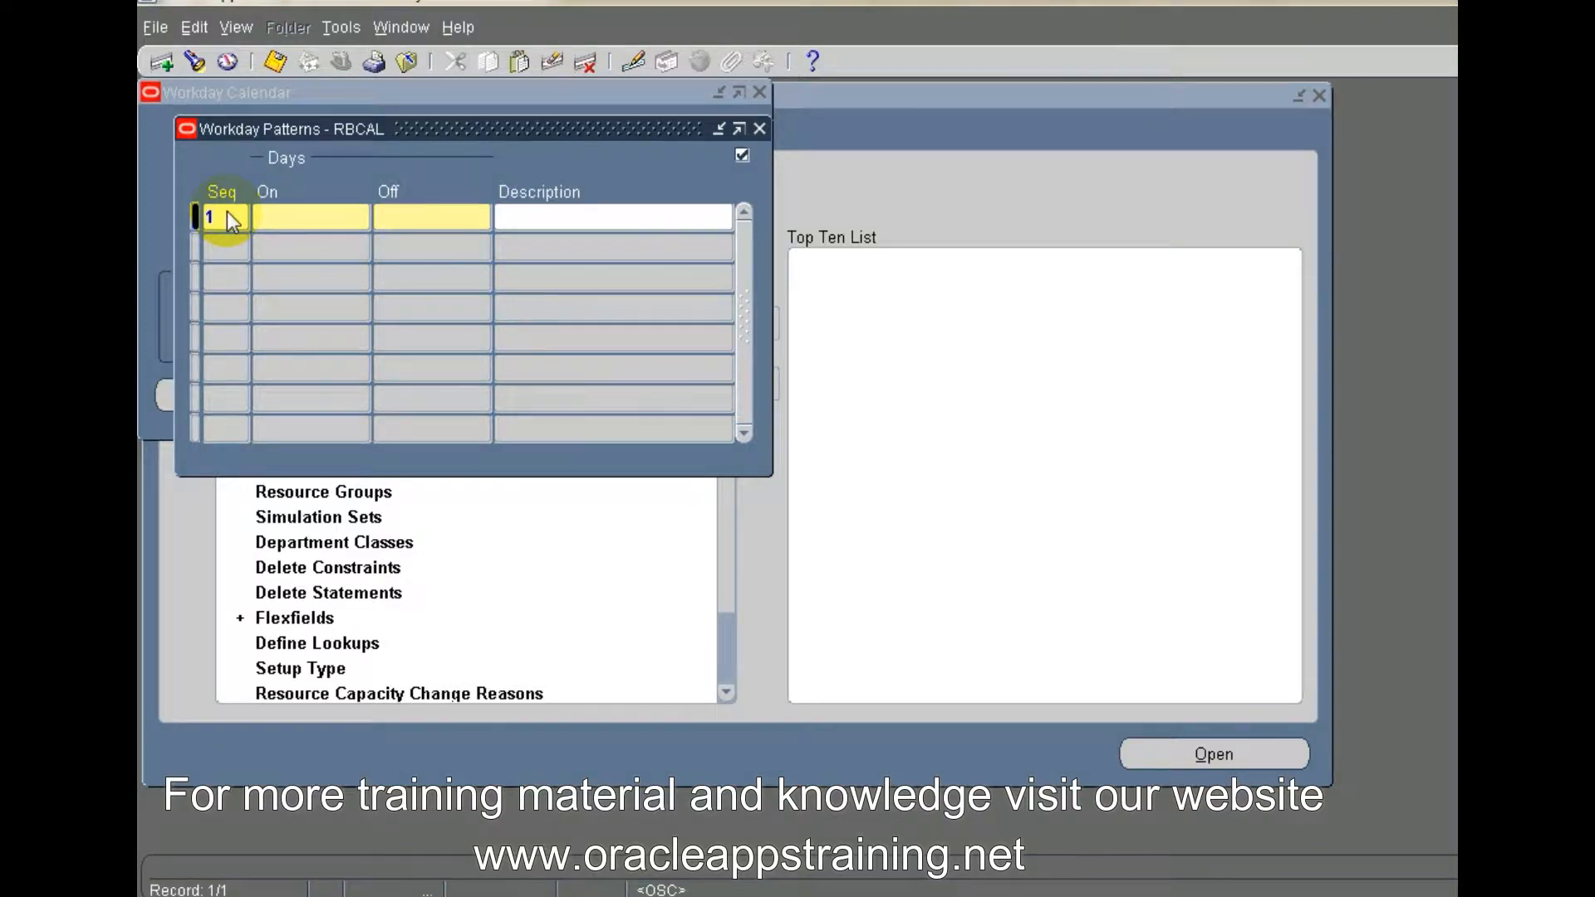
{"action": "type", "text": "5"}
{"action": "key", "text": "Tab"}
{"action": "type", "text": "2sat sun holiday"}
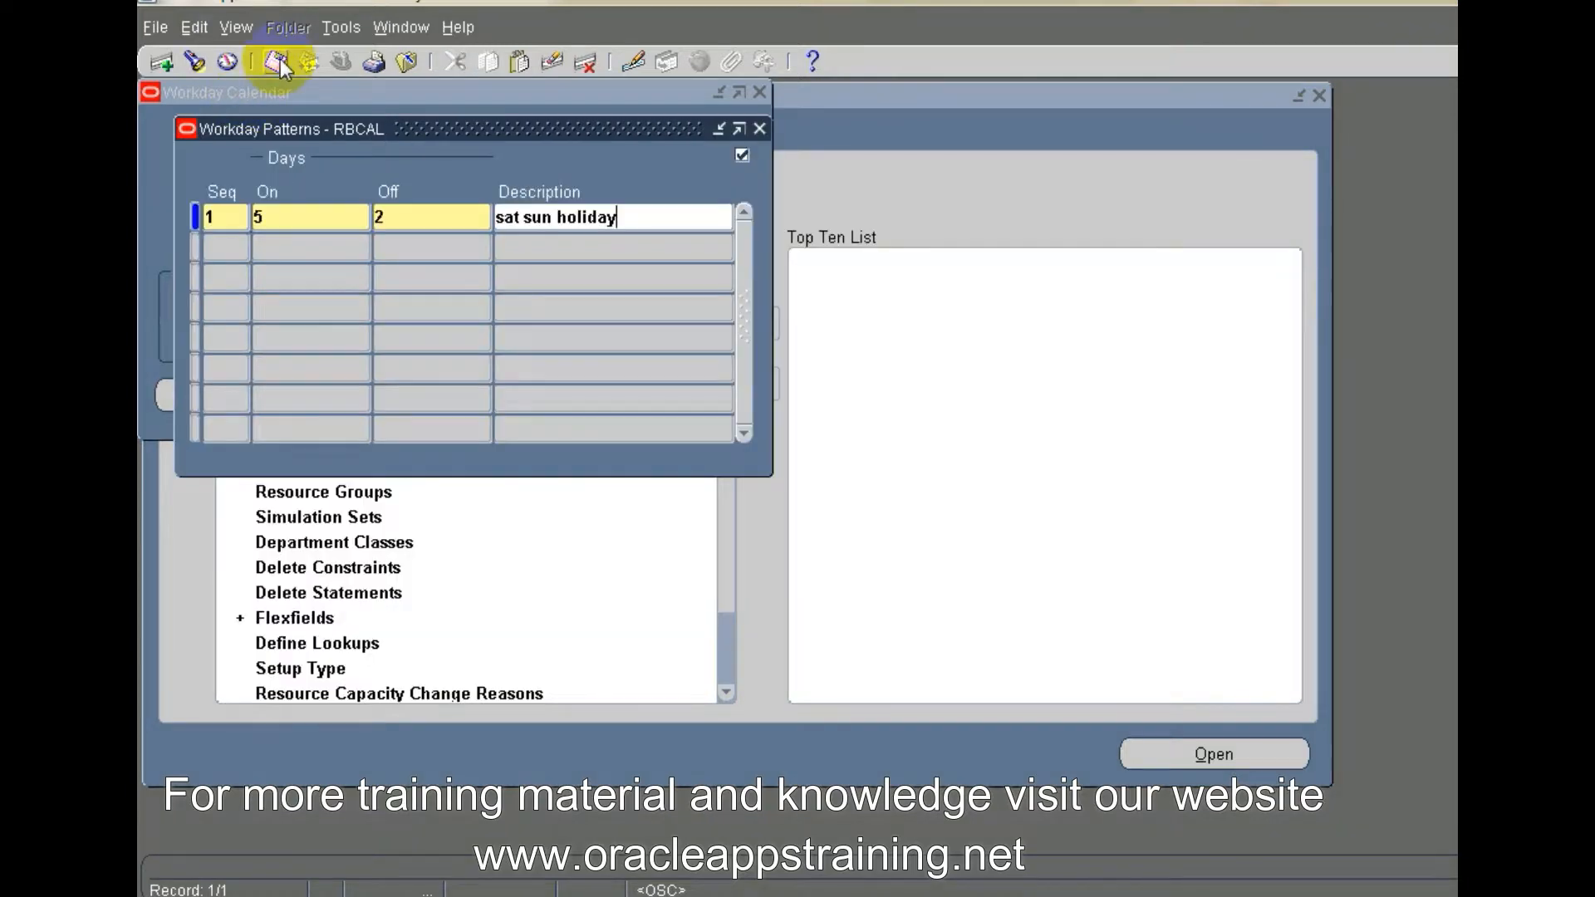
{"action": "left_click", "coordinate": [279, 60]}
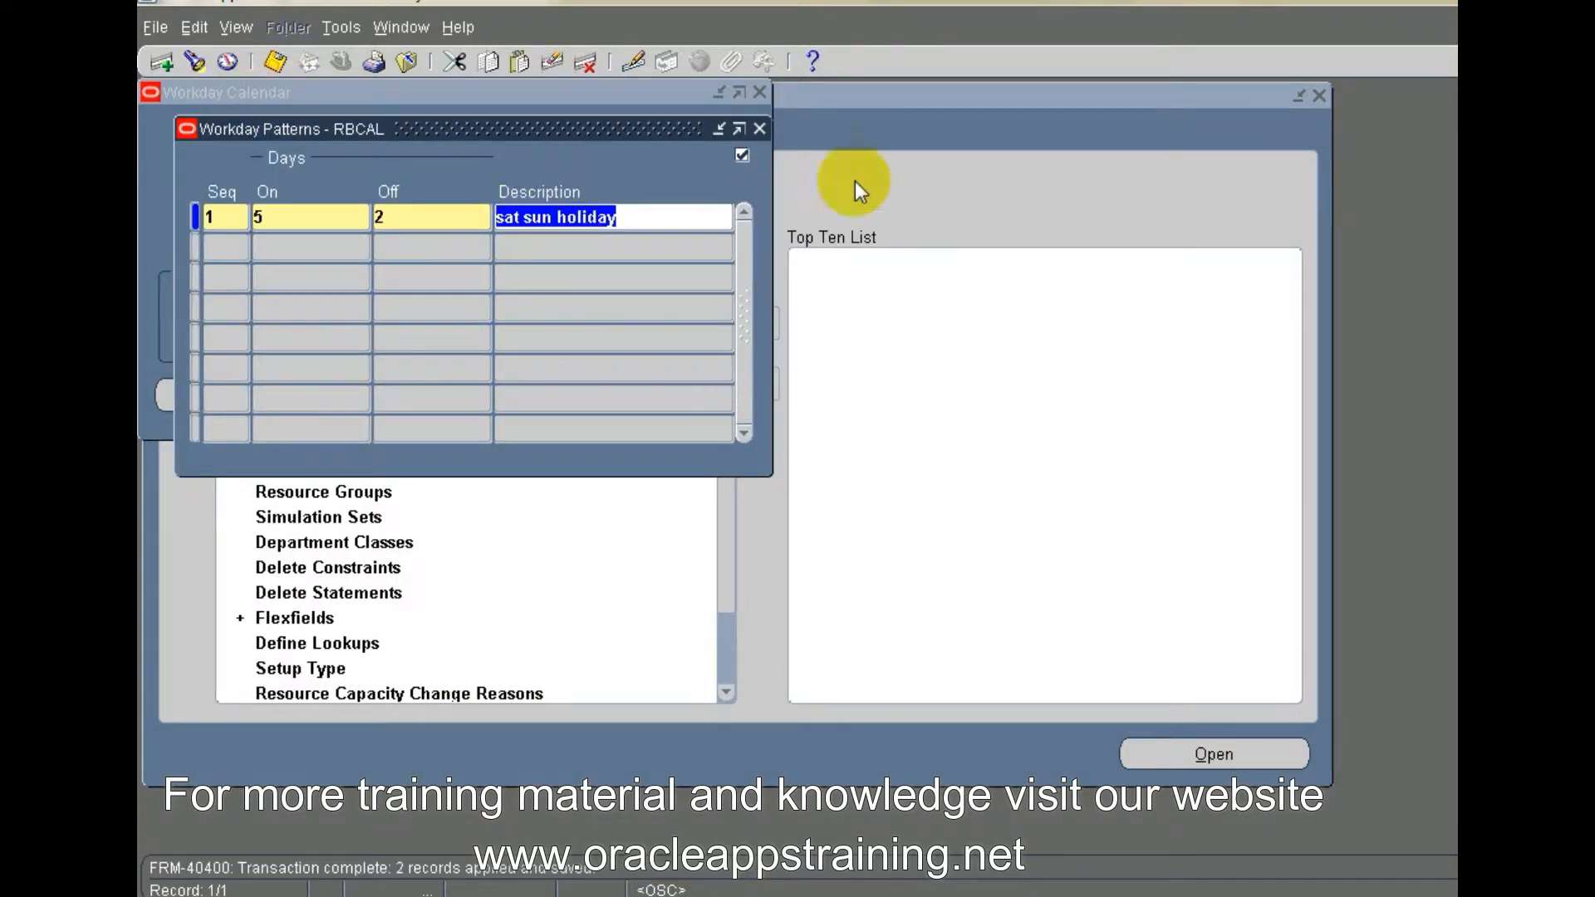
{"action": "left_click", "coordinate": [759, 130]}
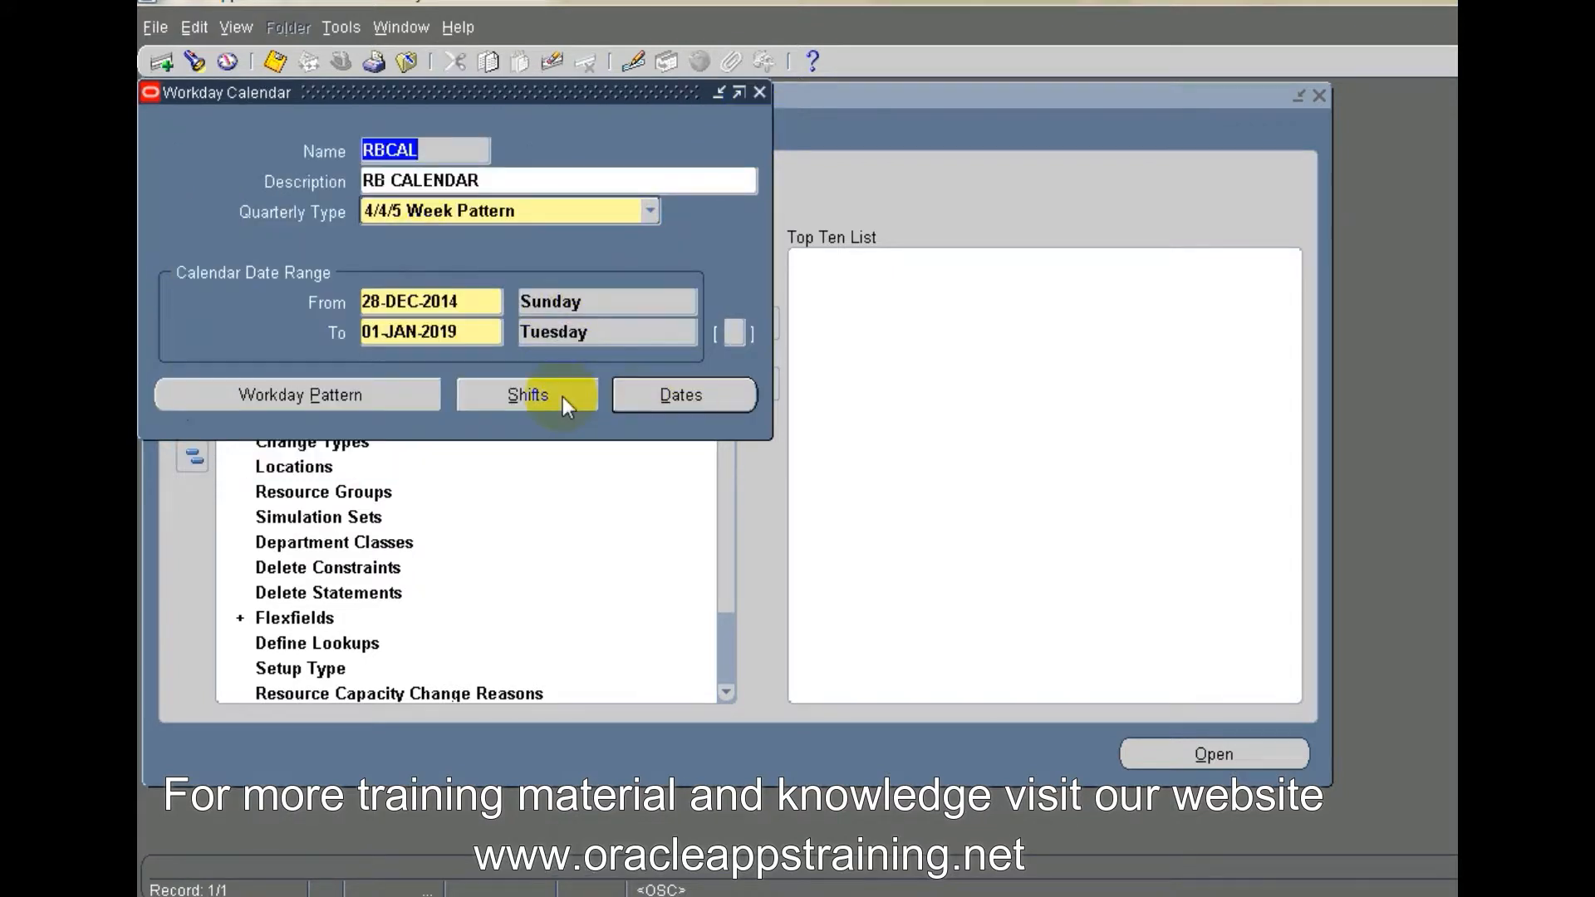
Step: Check which weekdays the workday pattern marks as on and off in the RBCAL calendar dates
{"action": "left_click", "coordinate": [639, 396]}
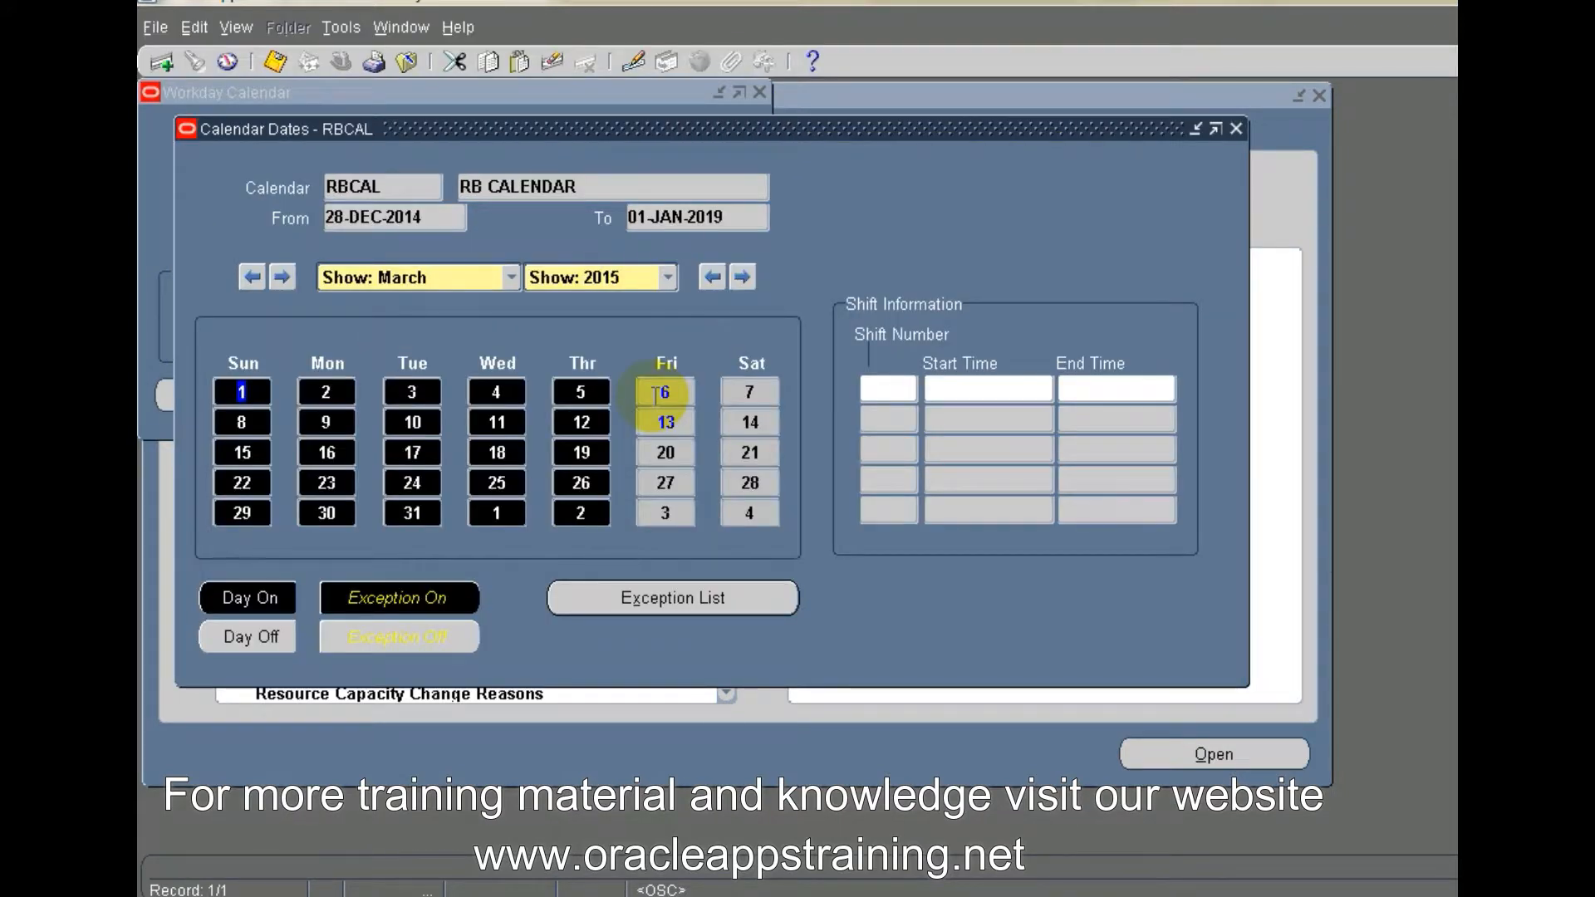
{"action": "left_click_drag", "start_coordinate": [264, 480], "coordinate": [269, 410]}
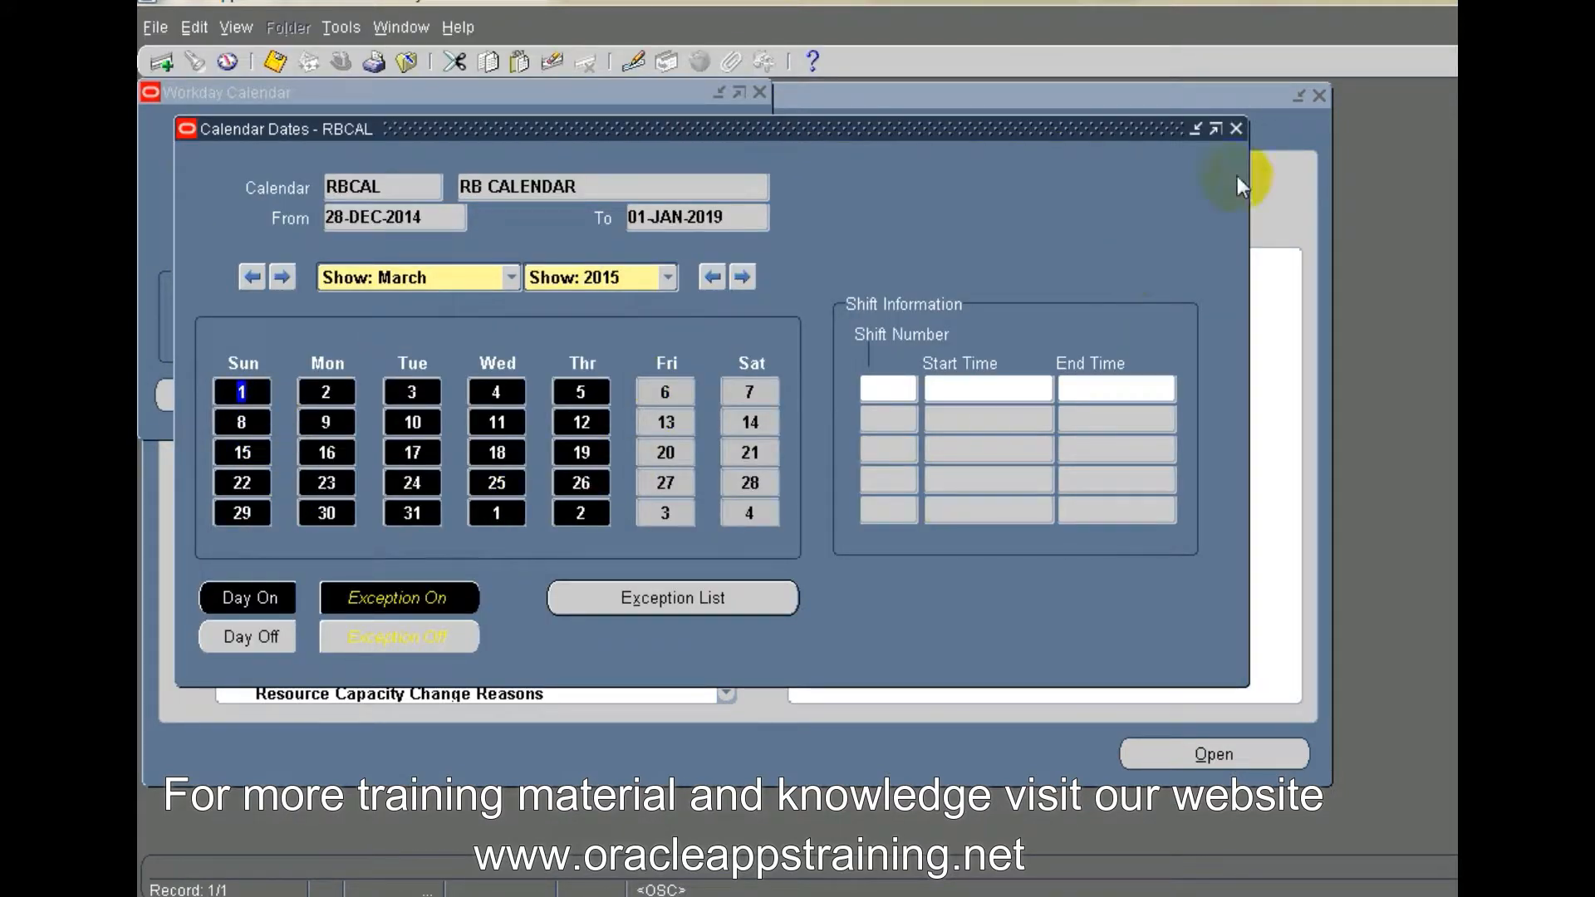
{"action": "left_click", "coordinate": [1238, 131]}
Step: Set the start of the calendar date range to 29-DEC-2014
{"action": "left_click", "coordinate": [425, 301]}
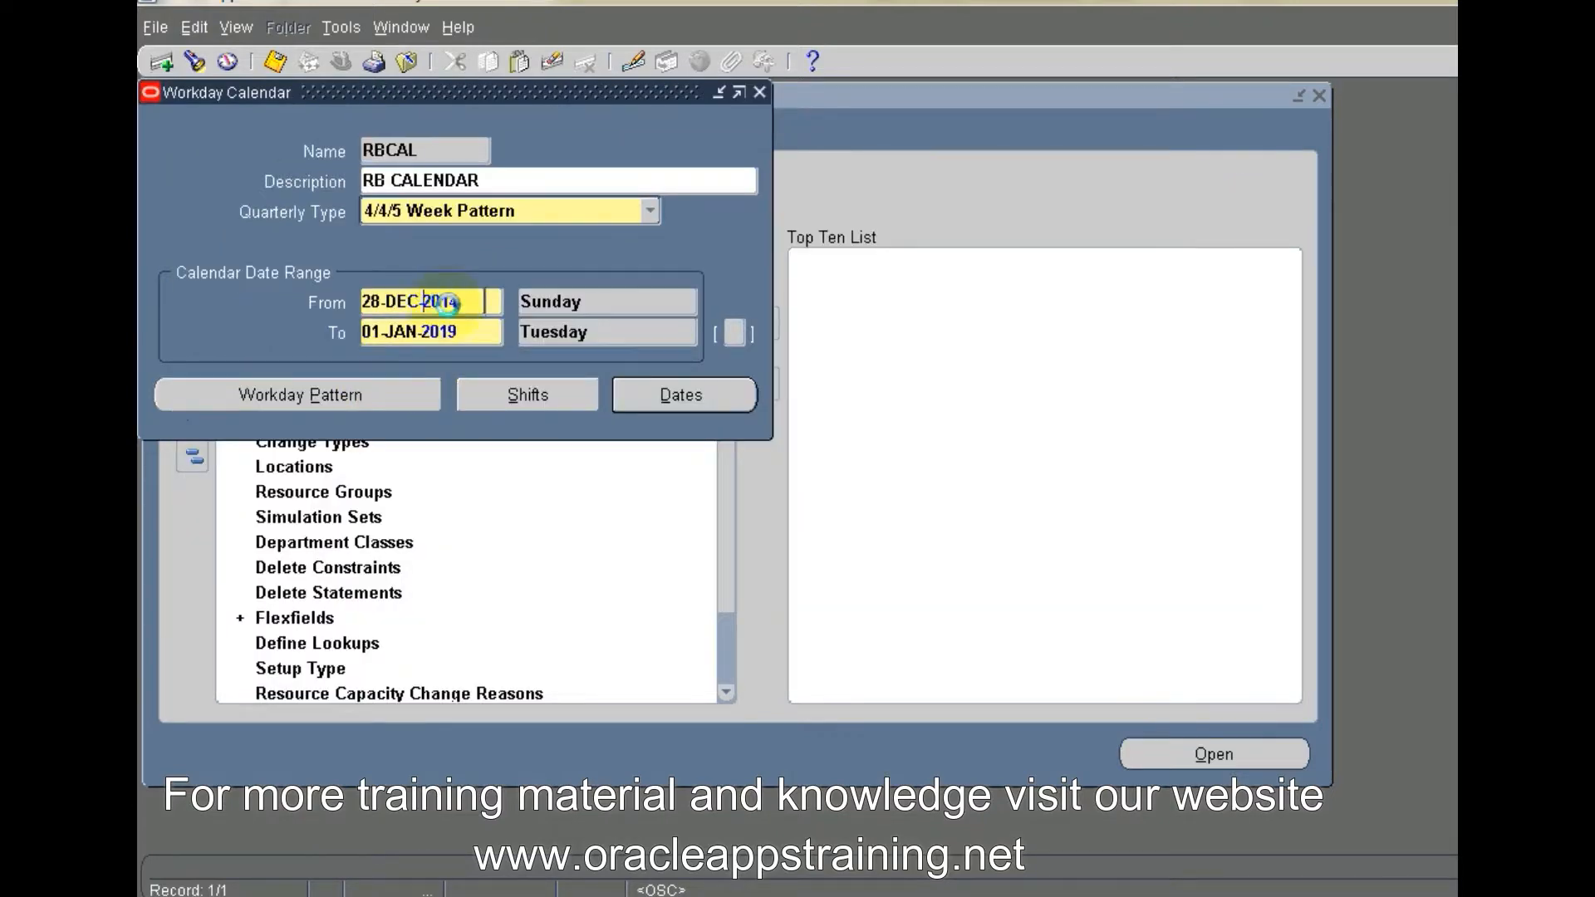
{"action": "left_click", "coordinate": [494, 302]}
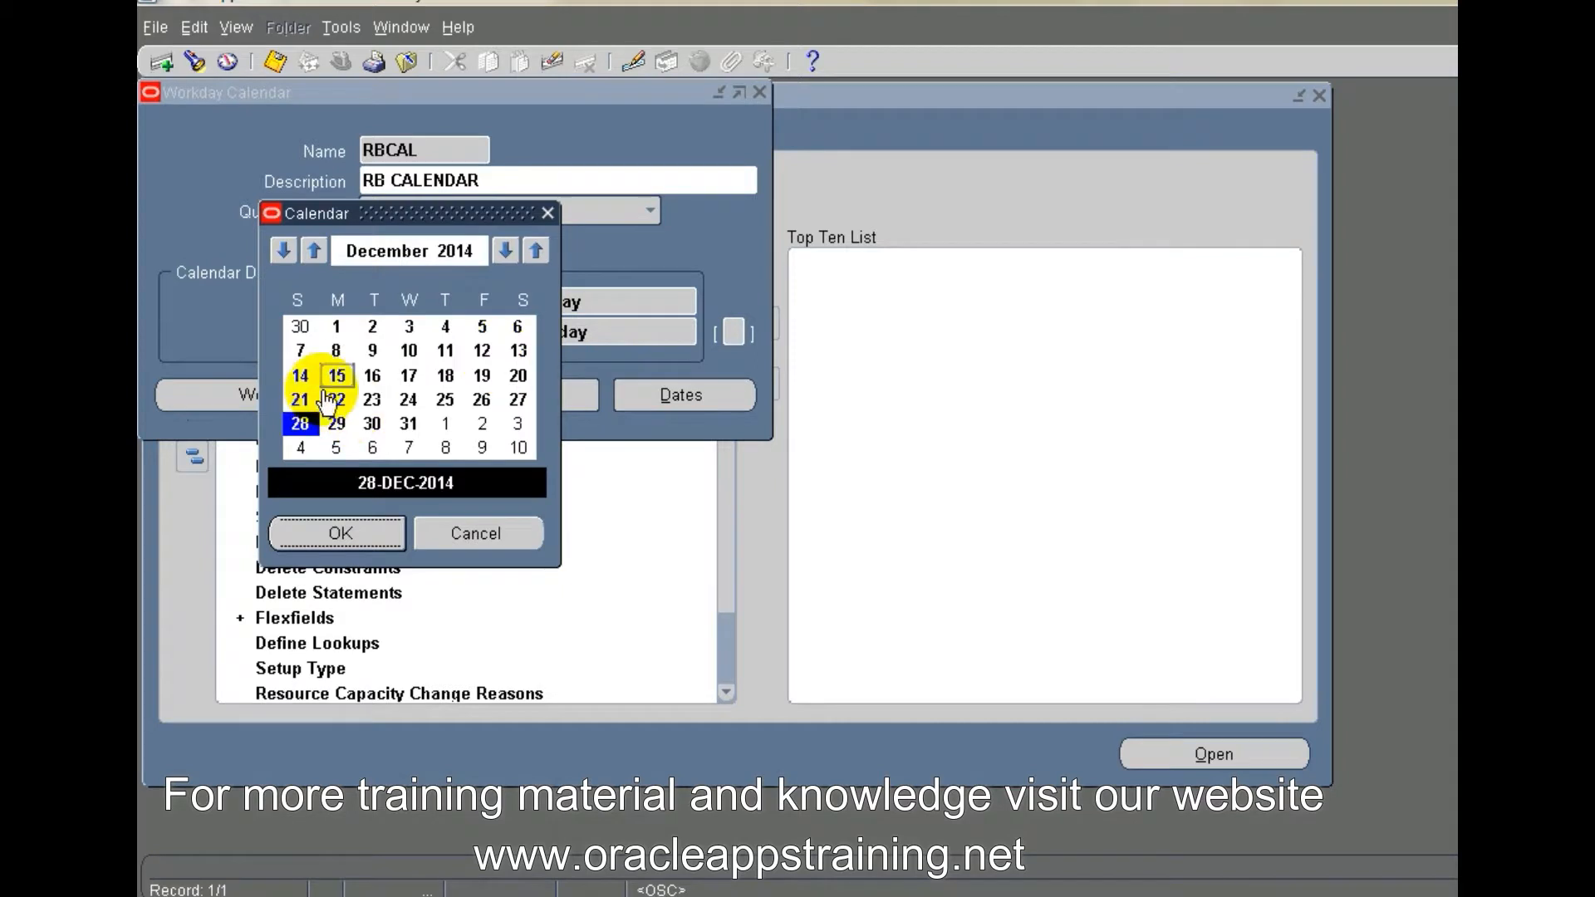
{"action": "left_click", "coordinate": [336, 426]}
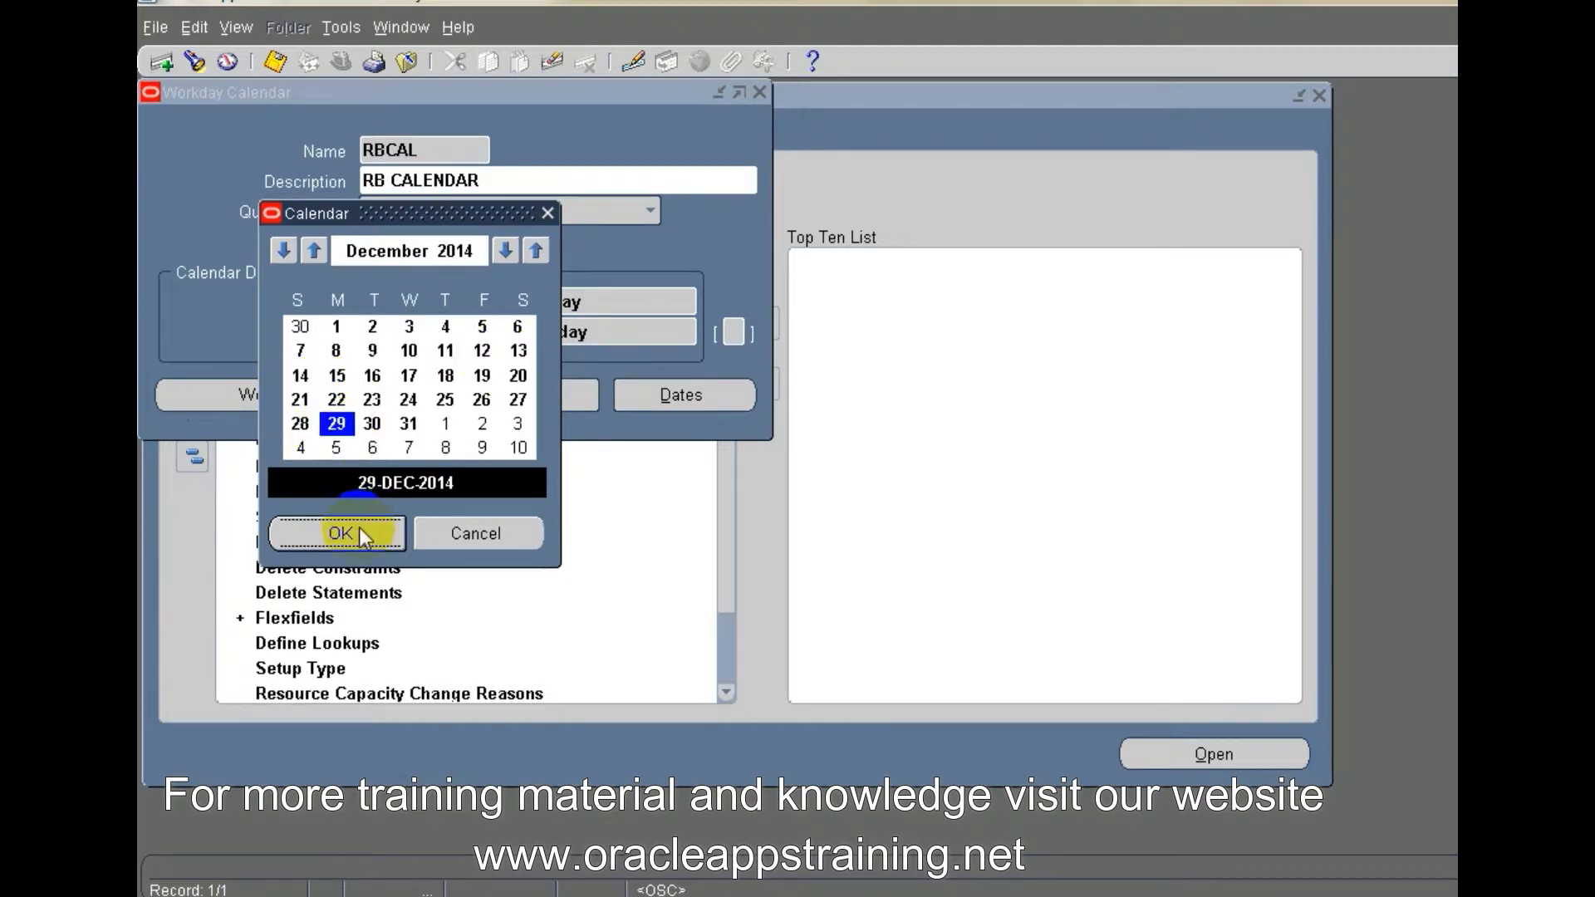
{"action": "left_click", "coordinate": [359, 531]}
Step: Review the March 2015 on and off days in the calendar dates and save the calendar
{"action": "left_click", "coordinate": [656, 395]}
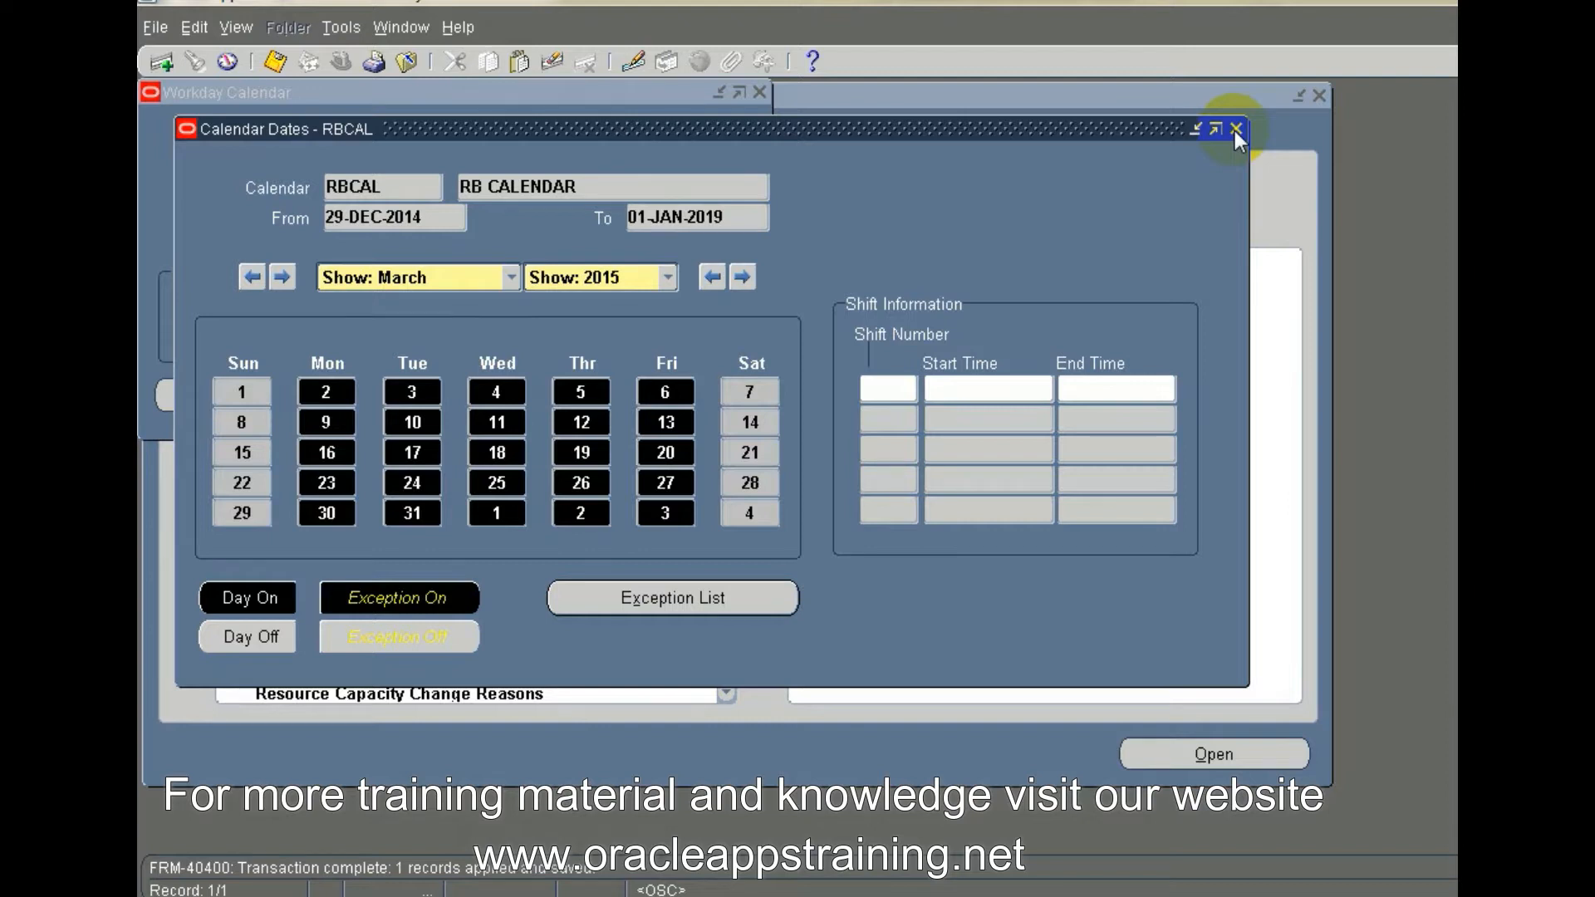
{"action": "left_click", "coordinate": [744, 393]}
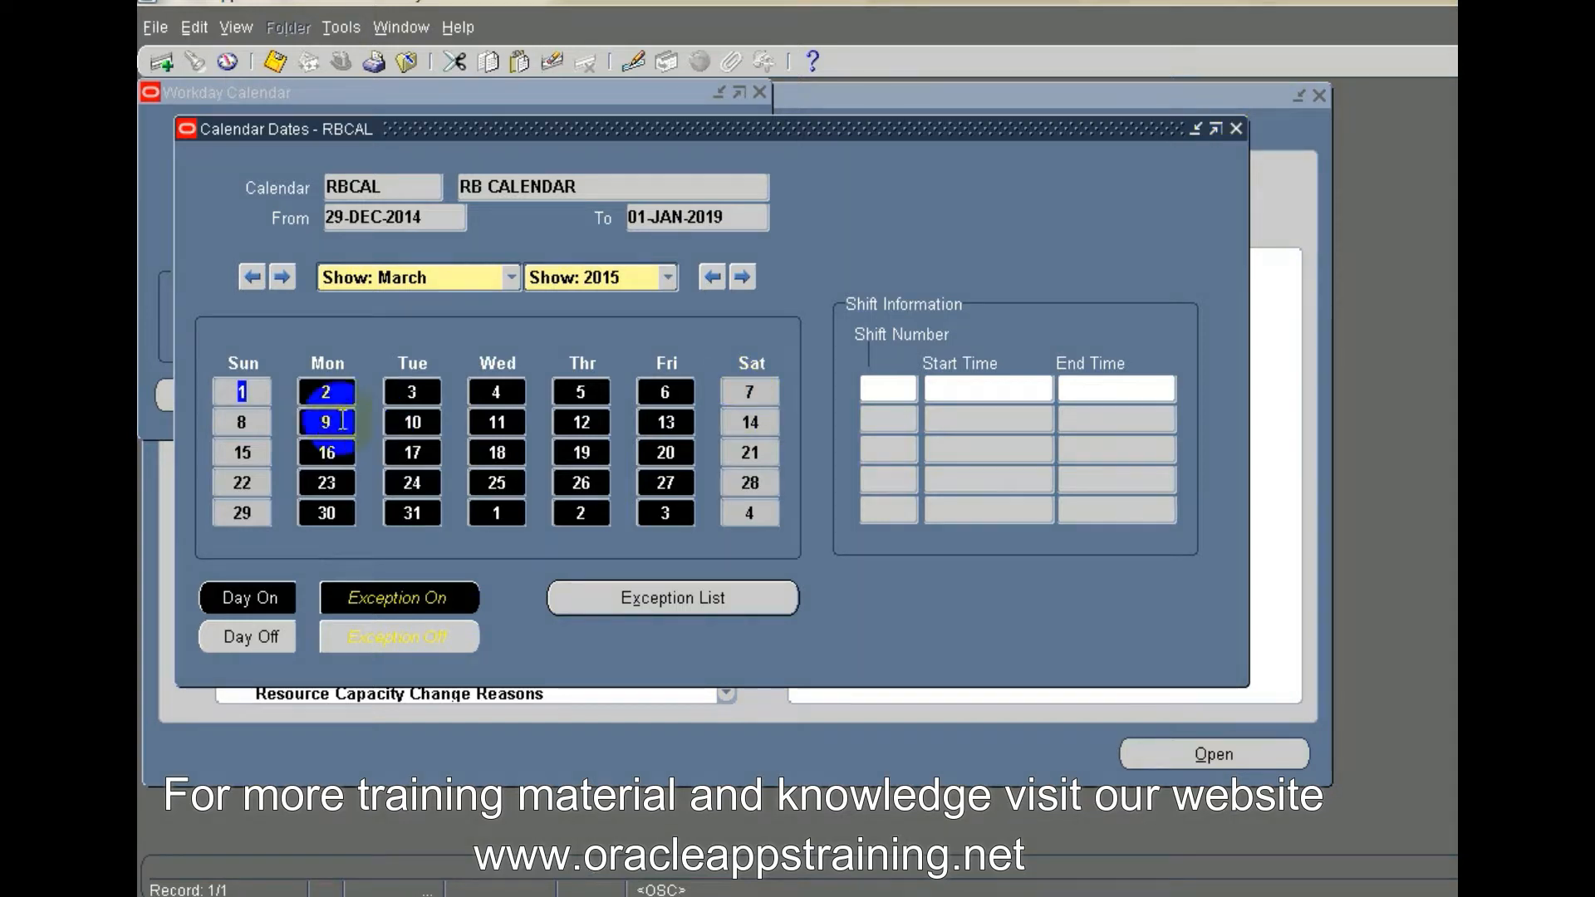
{"action": "left_click", "coordinate": [277, 62]}
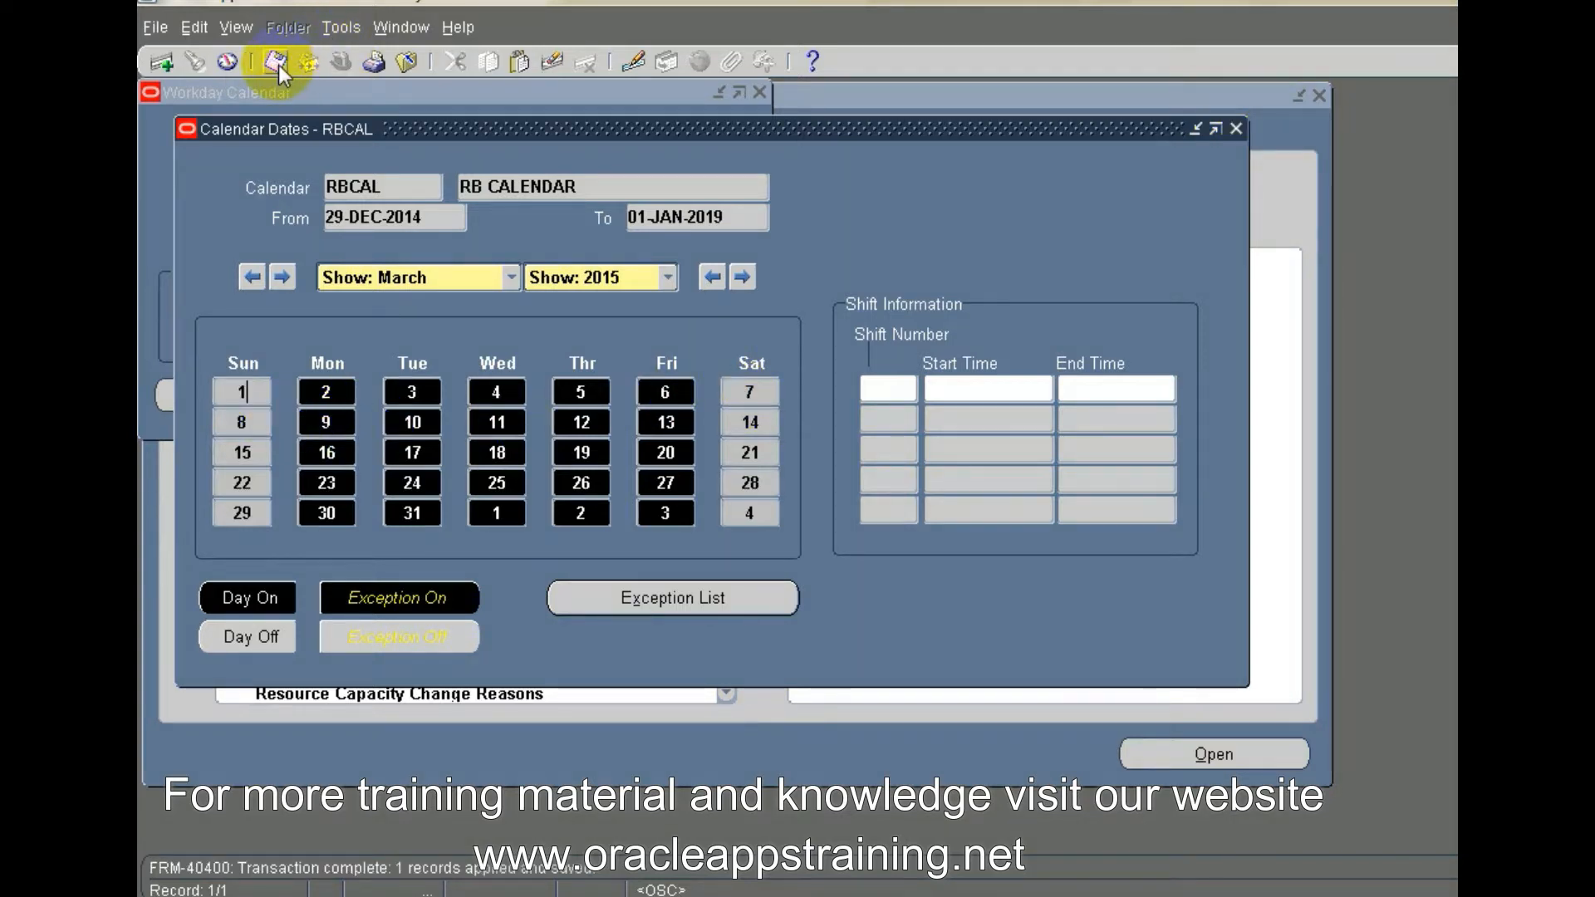
{"action": "left_click", "coordinate": [1236, 128]}
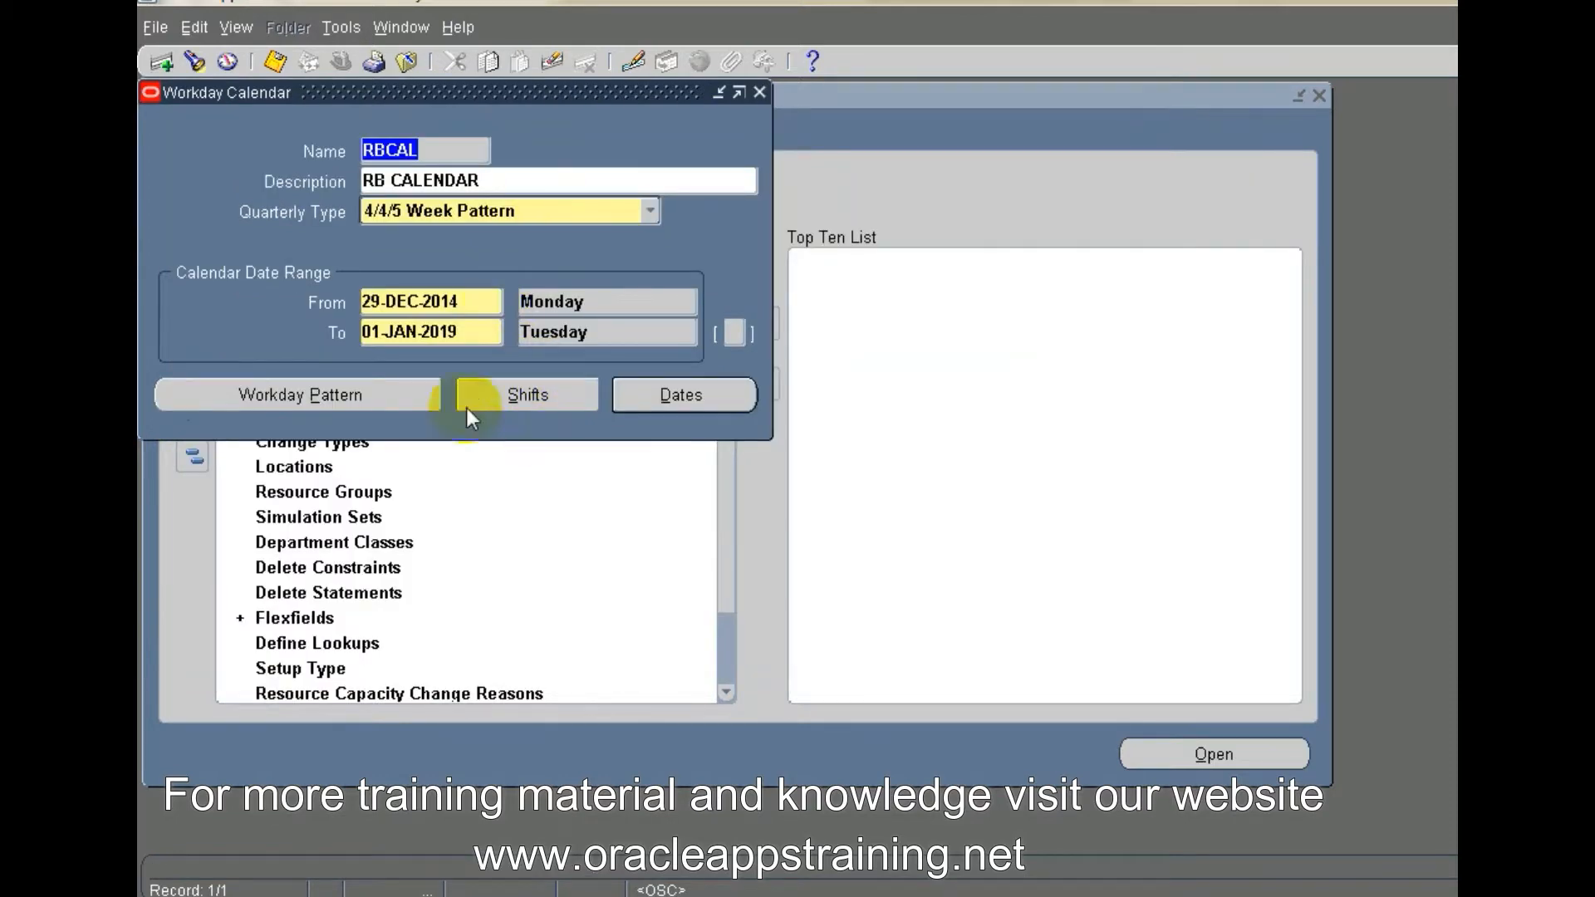
Step: Mark Saturday 04-APR-2015 as an exception workday in the calendar dates and accept it in the exception list
{"action": "left_click", "coordinate": [699, 405]}
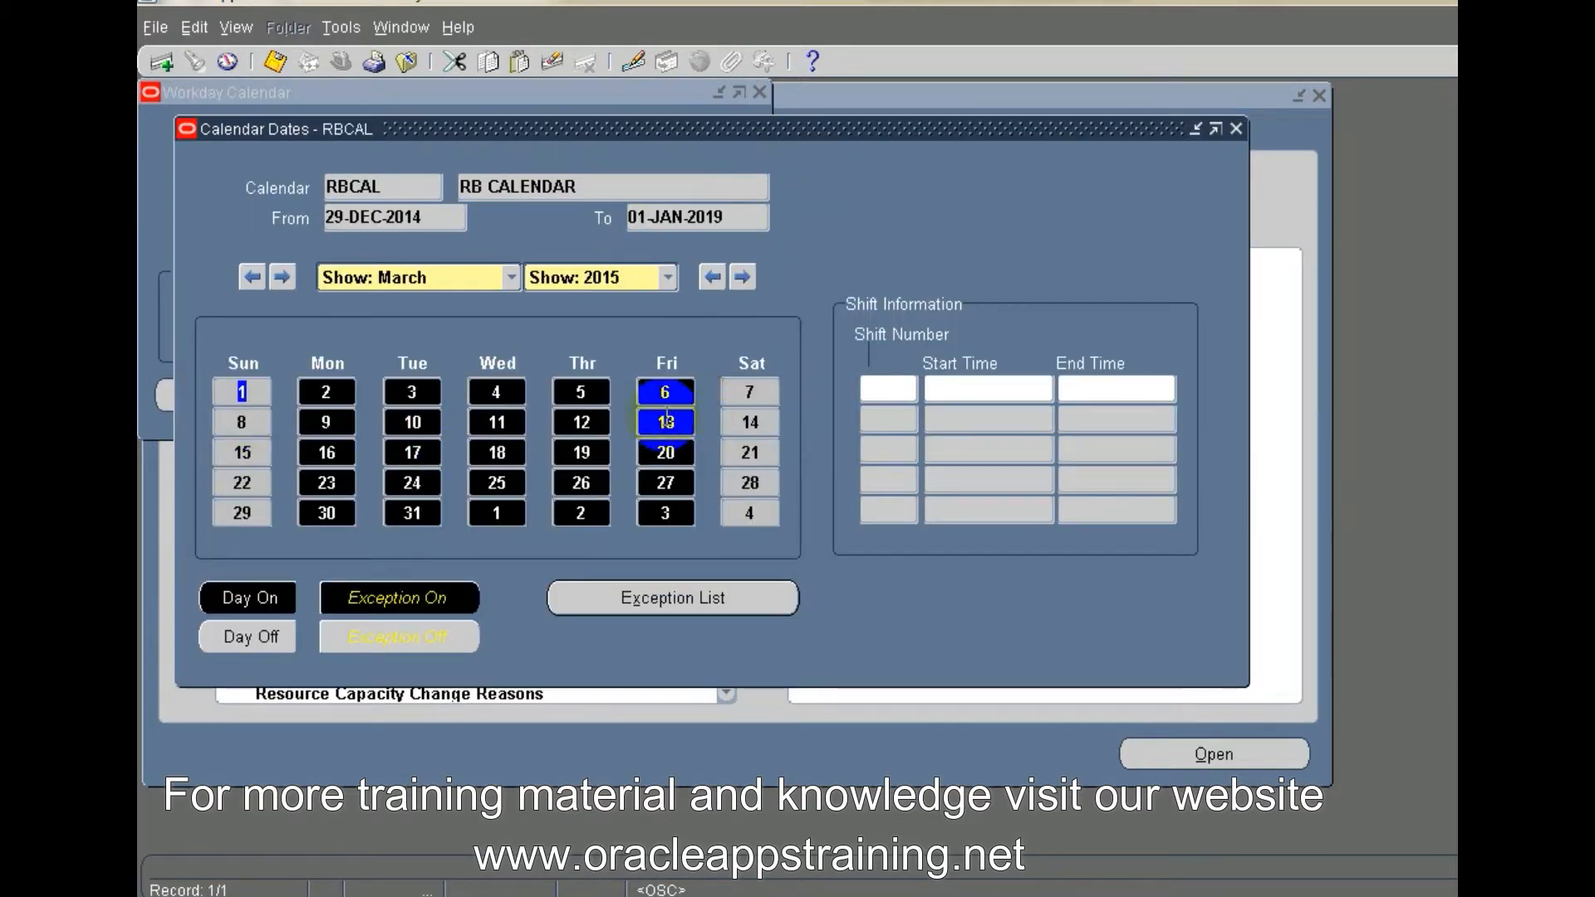
{"action": "left_click", "coordinate": [750, 514]}
{"action": "left_click", "coordinate": [752, 596]}
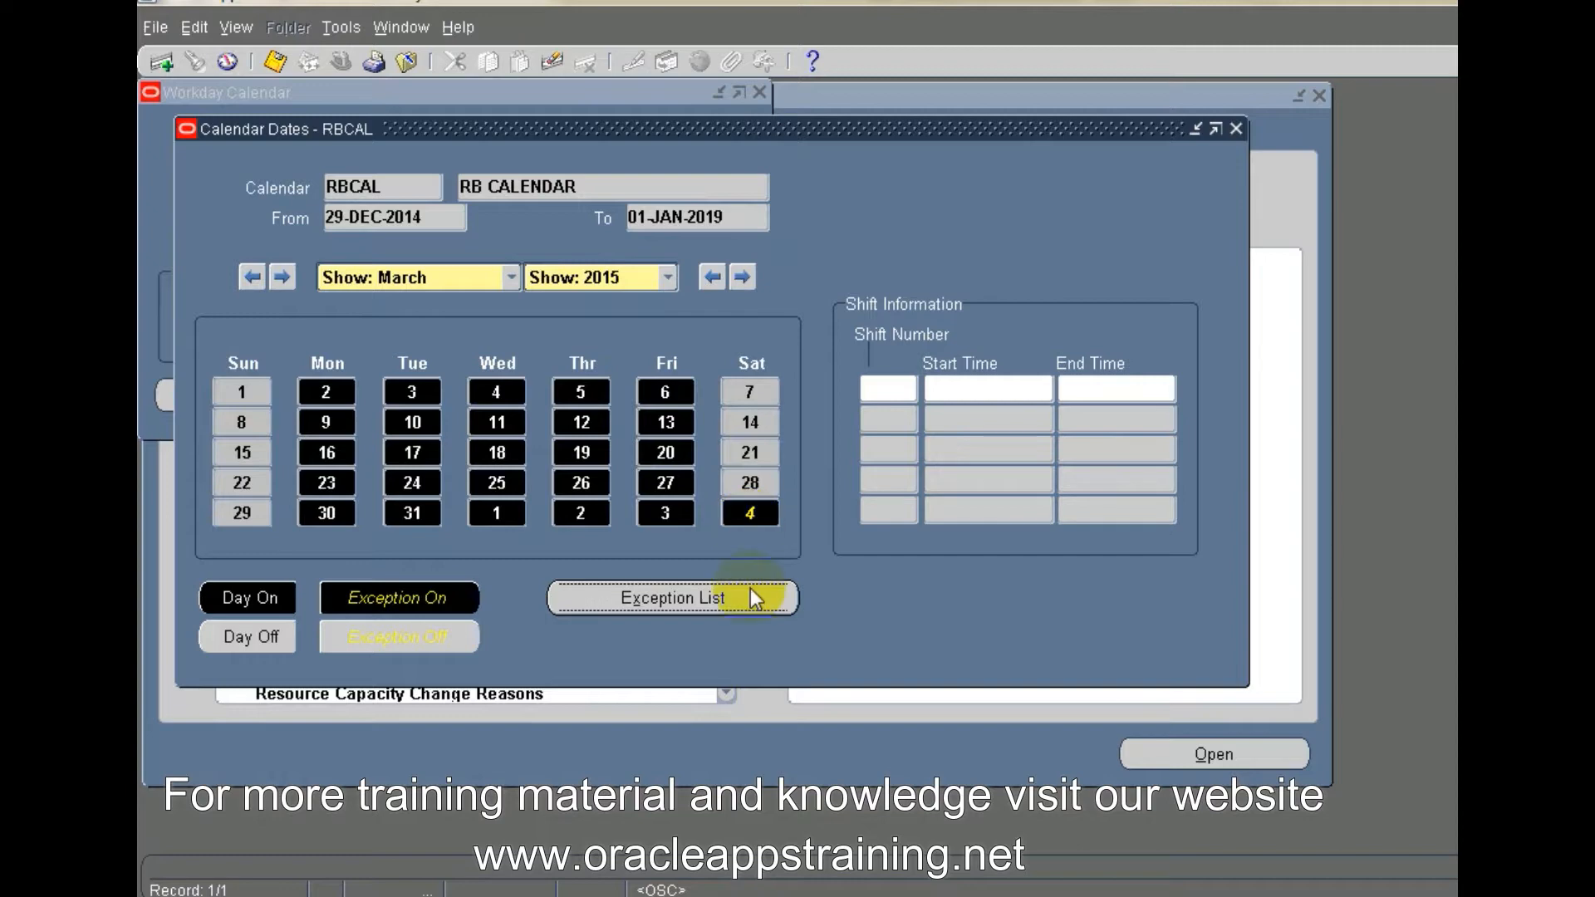
{"action": "left_click", "coordinate": [733, 603]}
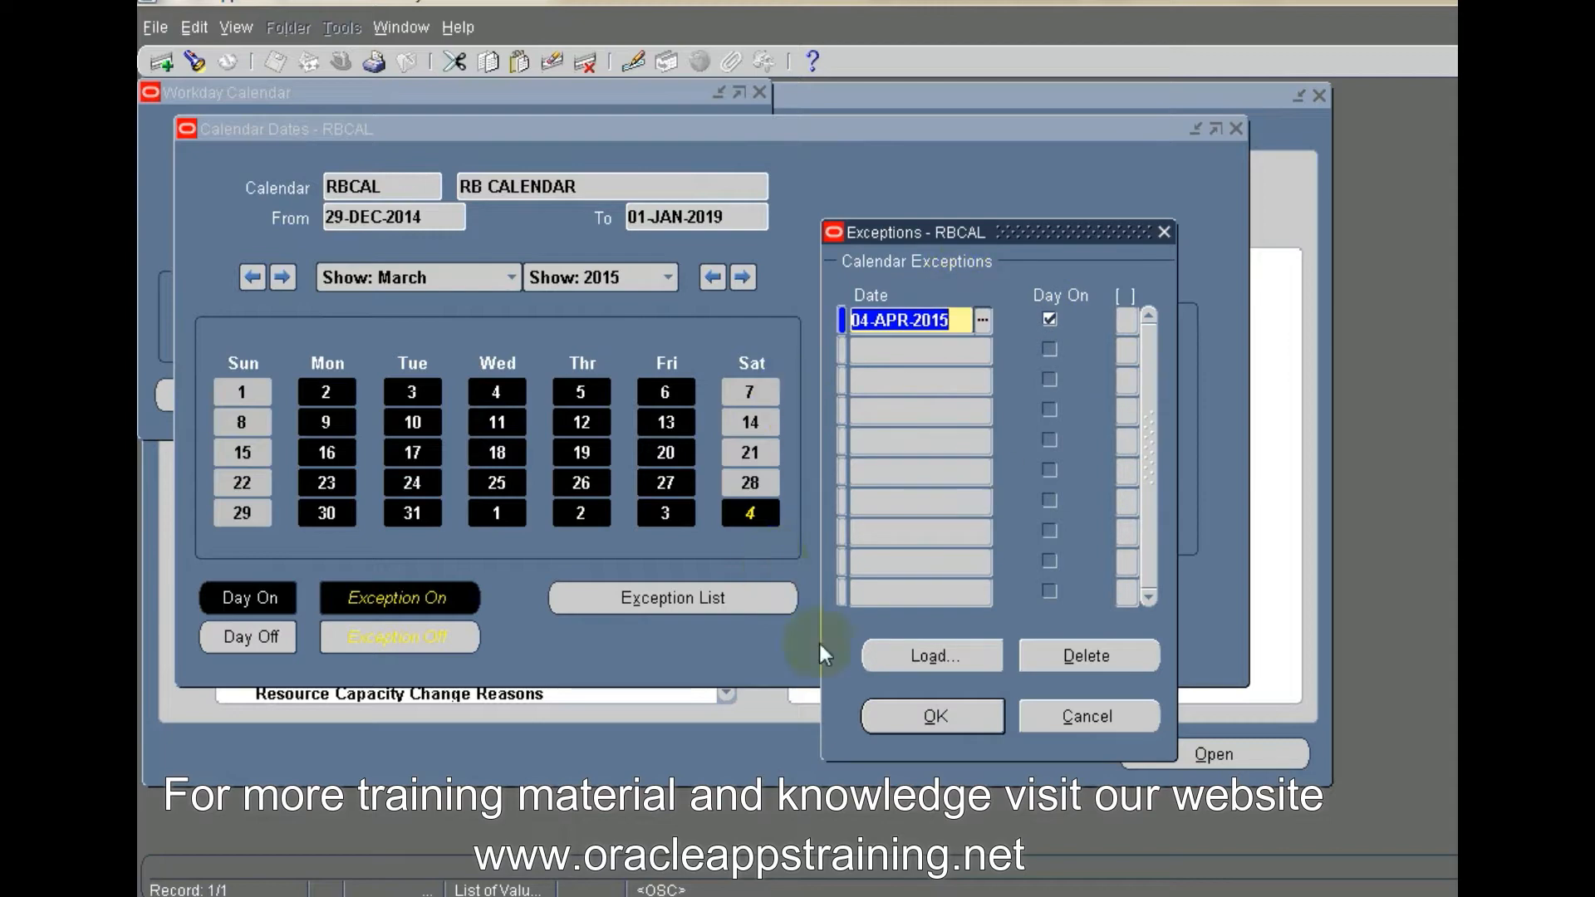
{"action": "left_click", "coordinate": [919, 707]}
{"action": "left_click", "coordinate": [936, 716]}
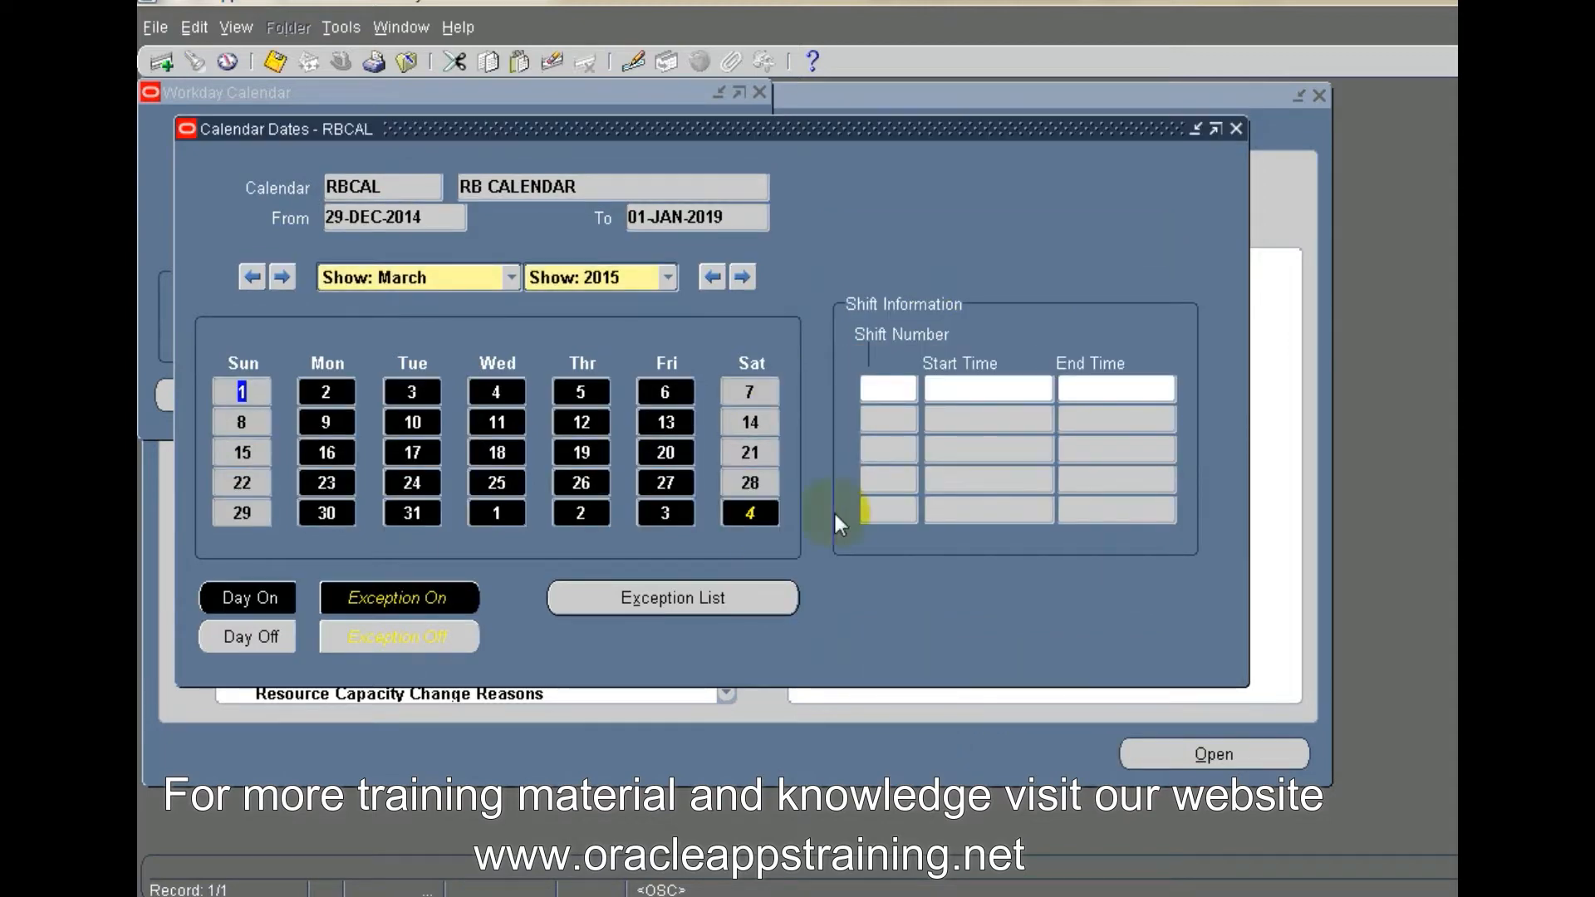
Step: Save the exception day in the calendar dates and return to the workday calendar
{"action": "left_click", "coordinate": [277, 76]}
{"action": "left_click_drag", "start_coordinate": [677, 391], "coordinate": [705, 417]}
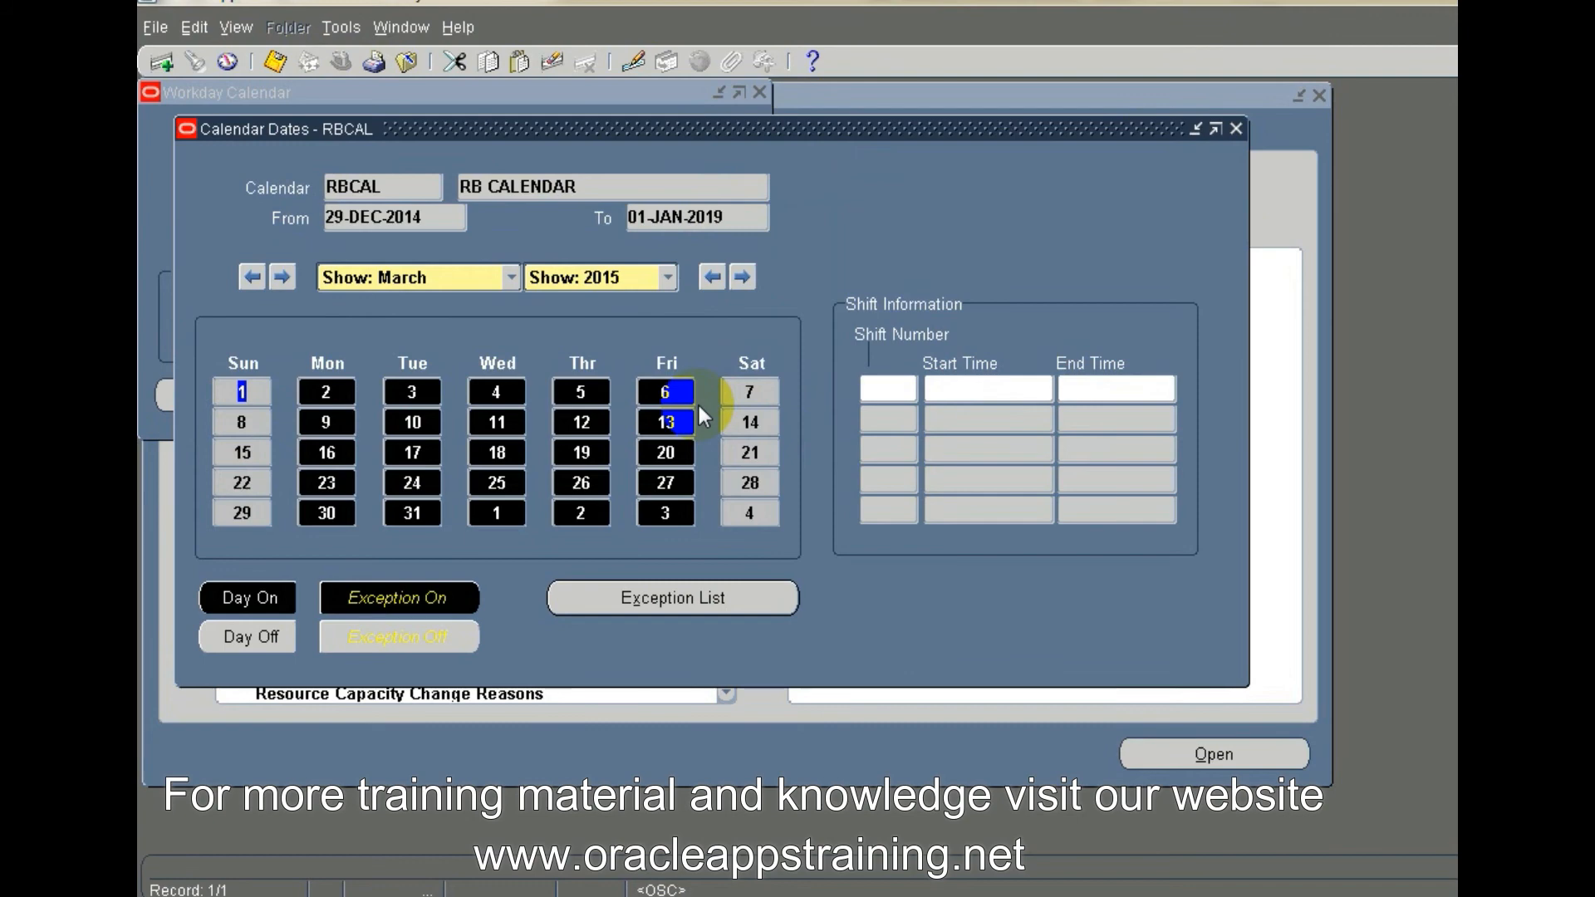
{"action": "left_click", "coordinate": [275, 63]}
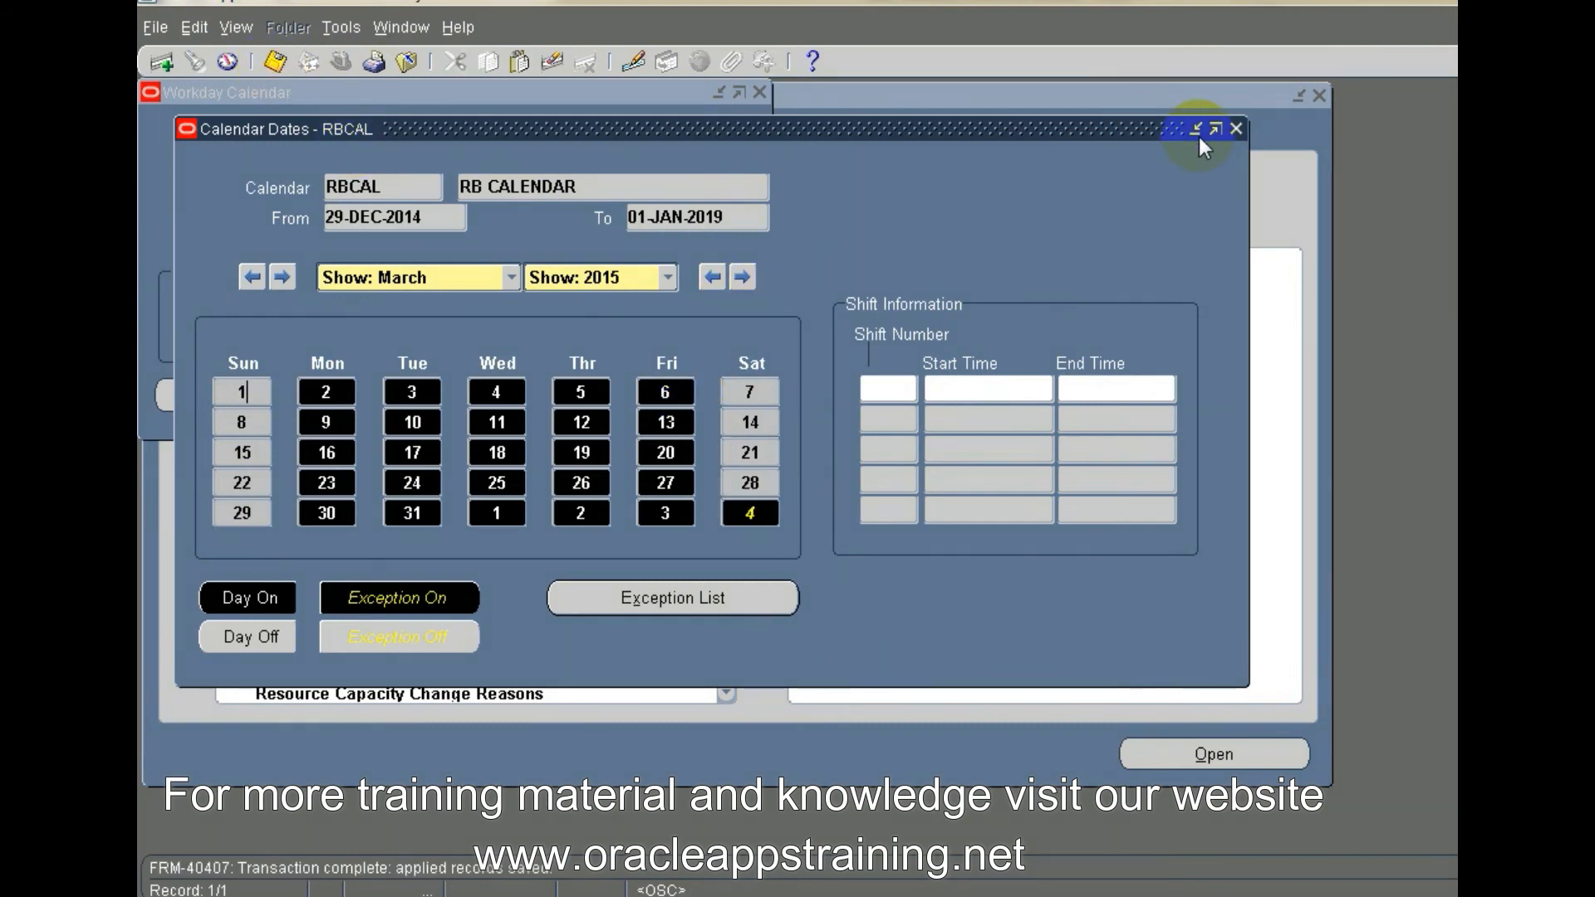
{"action": "left_click", "coordinate": [1236, 129]}
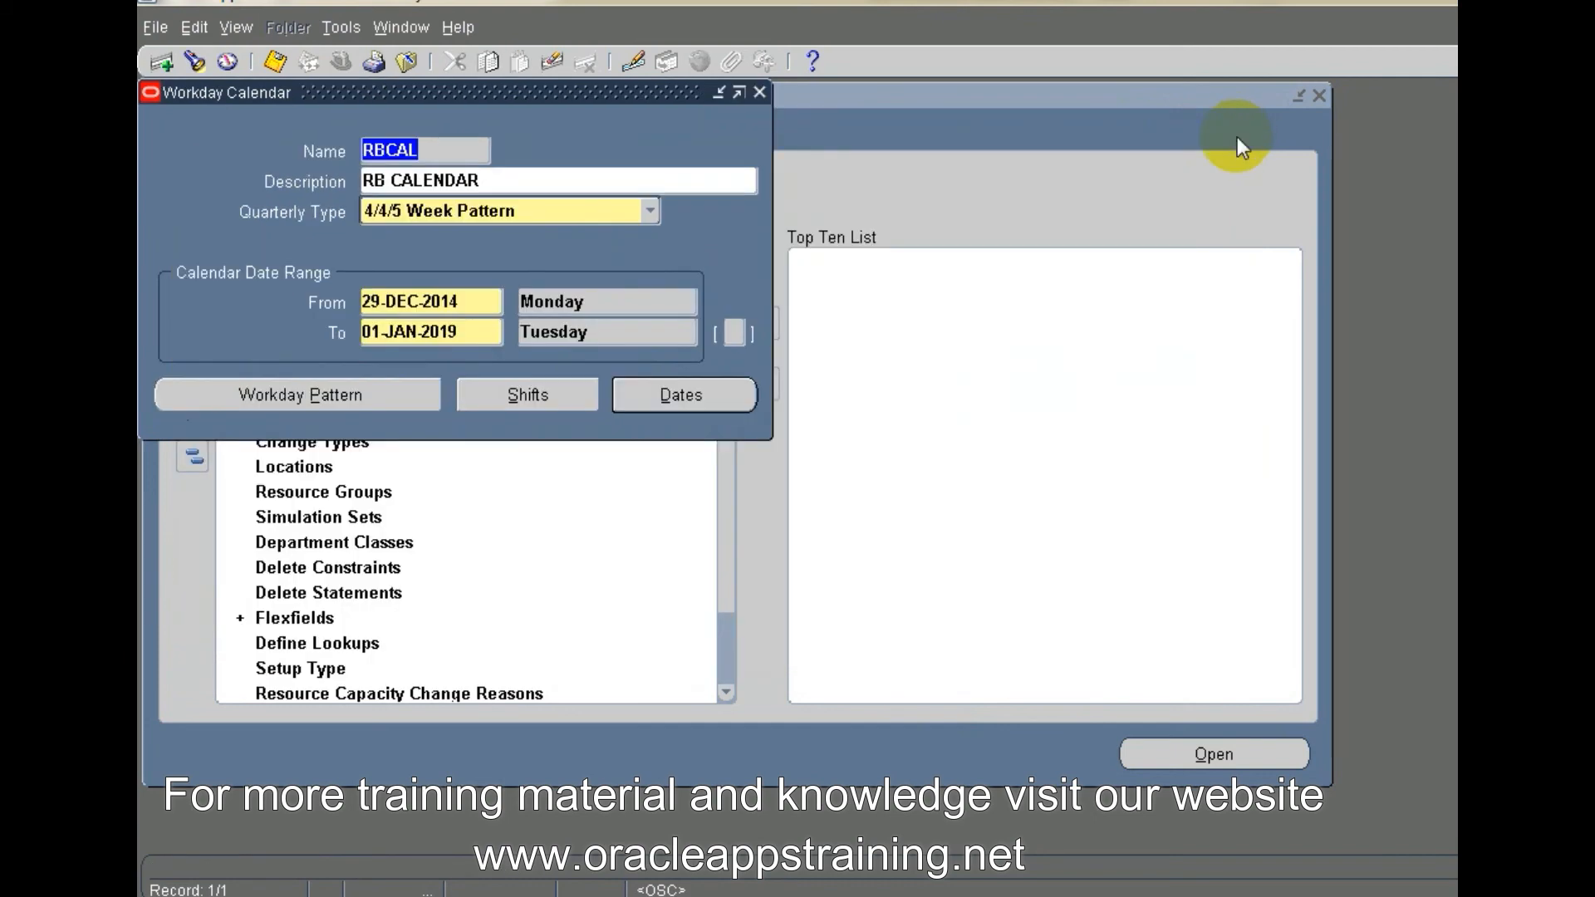